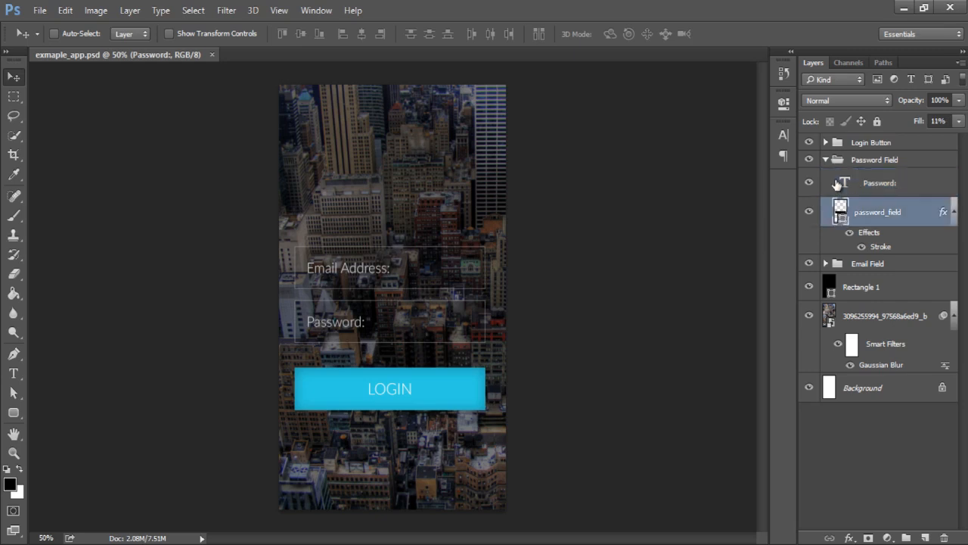
pyautogui.click(847, 190)
pyautogui.click(843, 212)
pyautogui.click(845, 194)
pyautogui.click(844, 212)
pyautogui.click(845, 195)
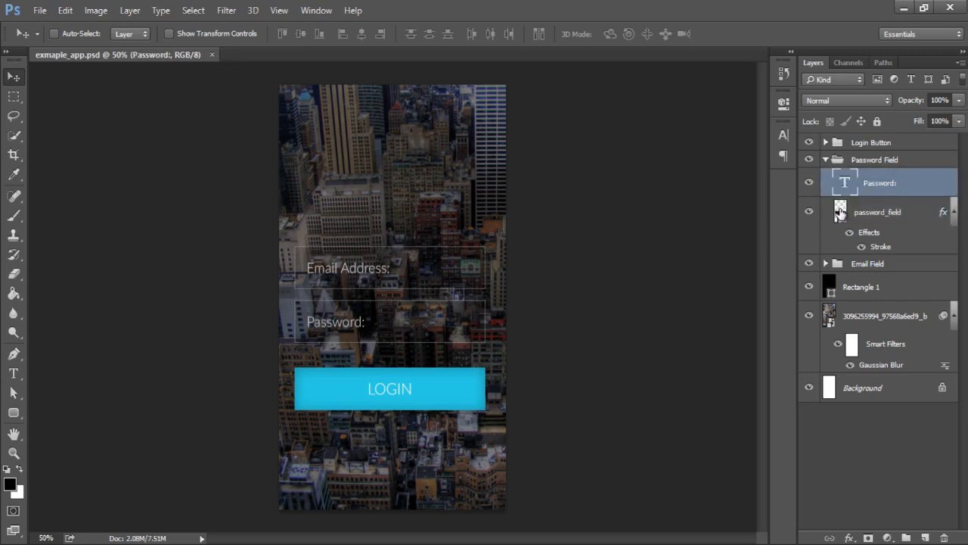
pyautogui.click(845, 211)
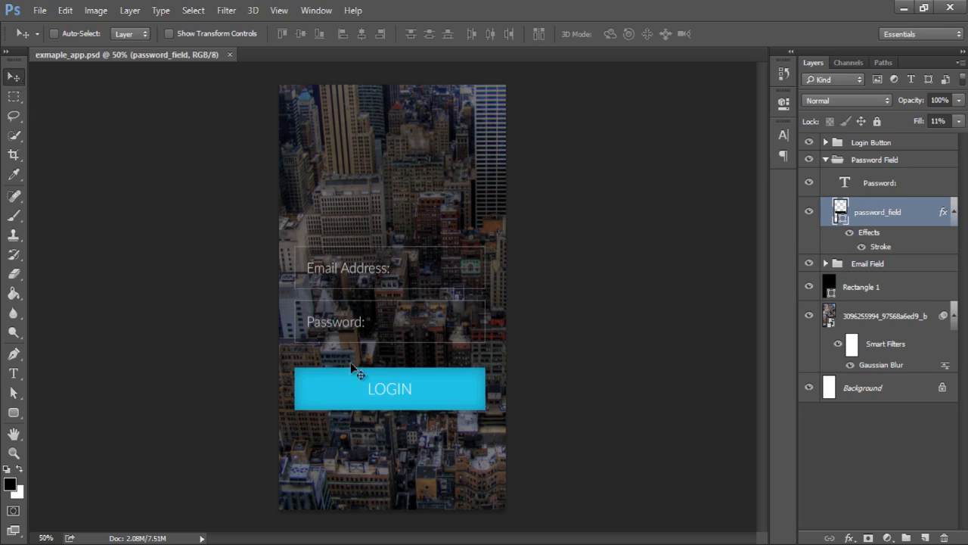
# Move the Login Button group slightly down on the login screen.
pyautogui.click(858, 145)
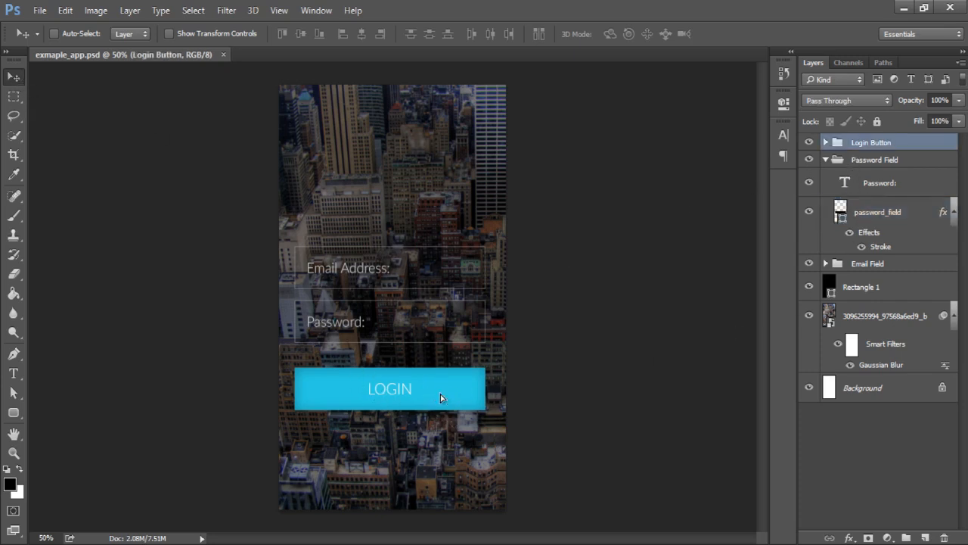
pyautogui.moveTo(441, 394)
pyautogui.mouseDown()
pyautogui.moveTo(439, 381)
pyautogui.moveTo(440, 392)
pyautogui.mouseUp()
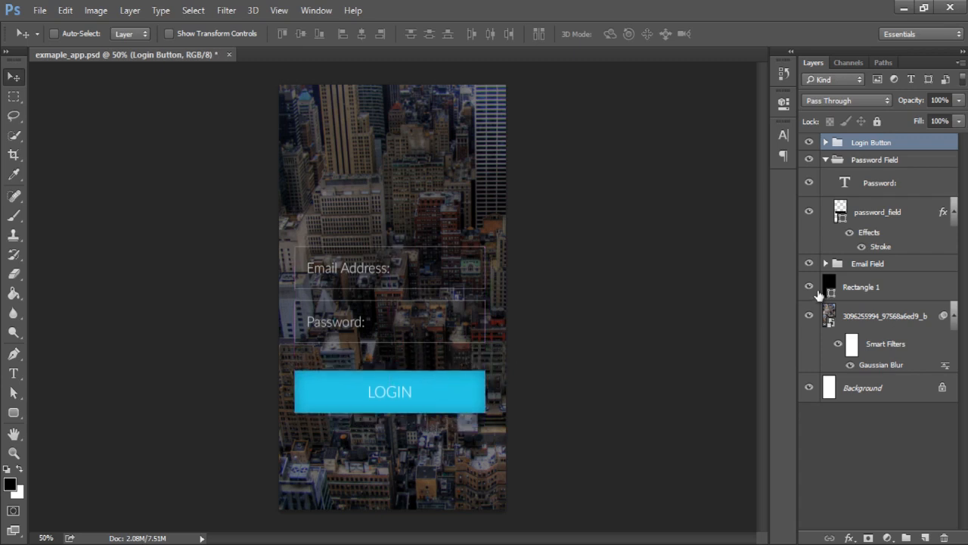
# Collapse the Password Field group and save the document with no layer selected.
pyautogui.click(826, 159)
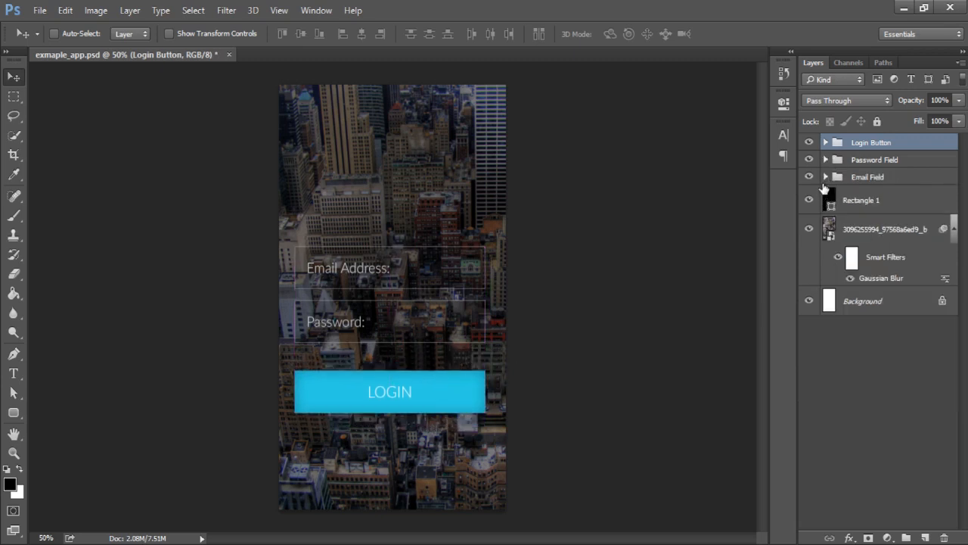
pyautogui.click(907, 357)
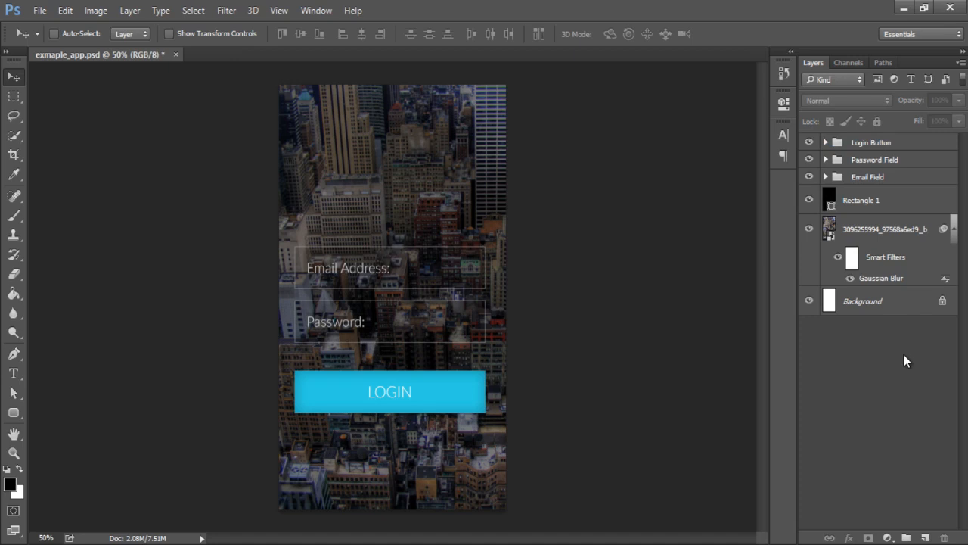
pyautogui.hotkey('ctrl', 's')
# Create a new blank document 598 pixels wide and 400 pixels high at 72 pixels/inch with a white background.
pyautogui.hotkey('ctrl', 'n')
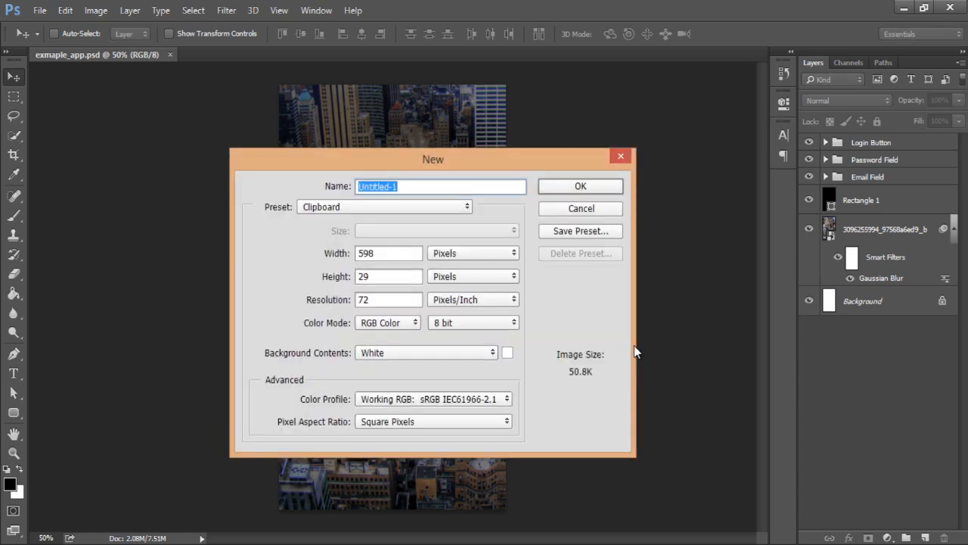
pyautogui.doubleClick(372, 273)
pyautogui.write('400')
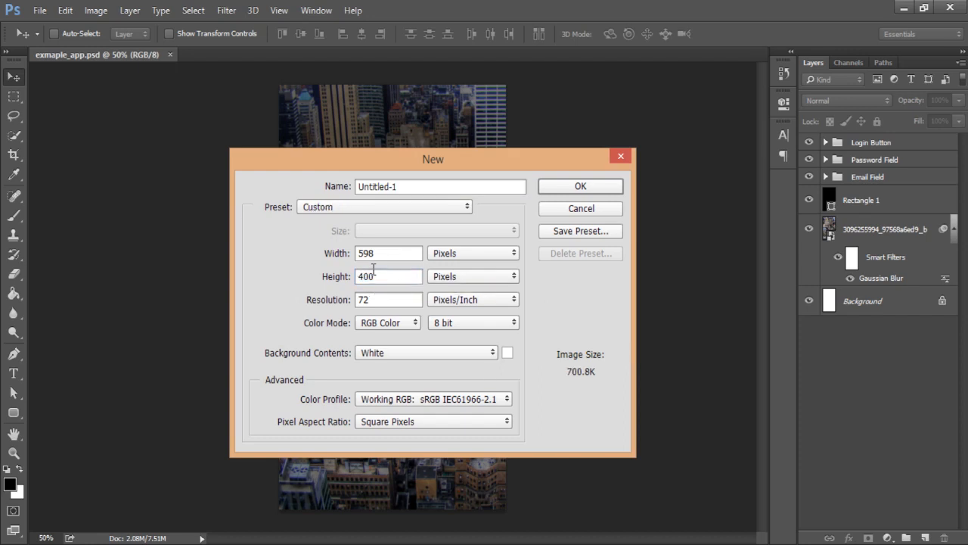
pyautogui.press('Return')
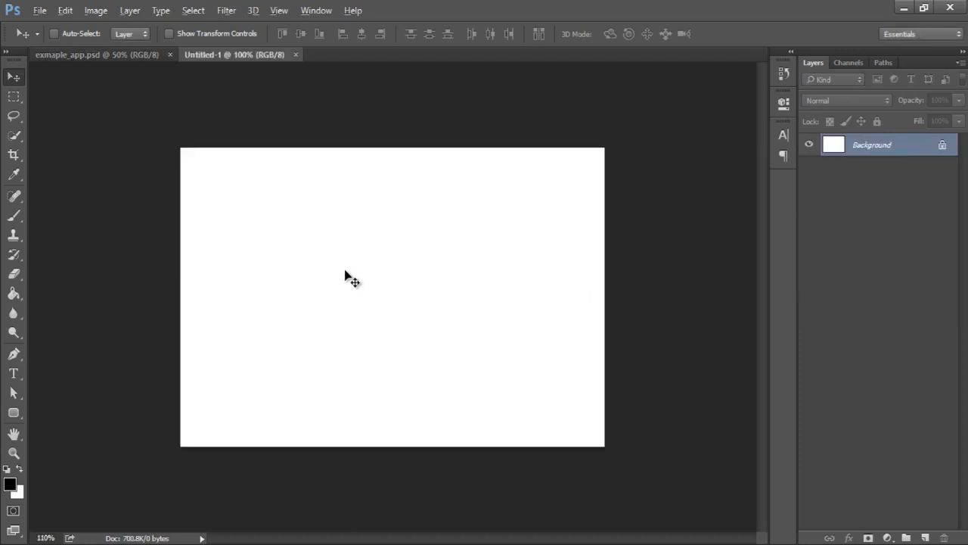
# Draw a black rounded rectangle about 48 by 48 px with a 3 px corner radius, slightly left of the canvas centre.
pyautogui.scroll(2, 345, 275)
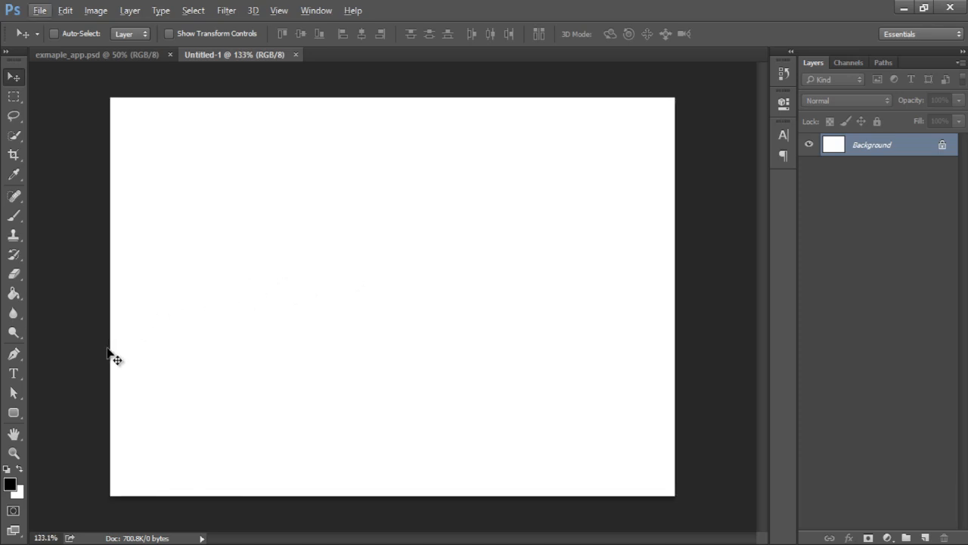
pyautogui.click(14, 413)
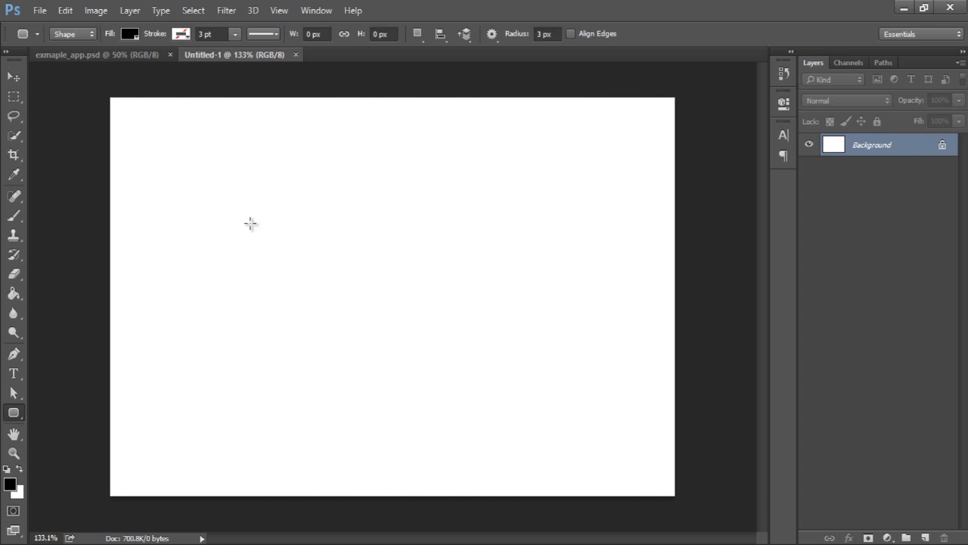
pyautogui.rightClick(17, 412)
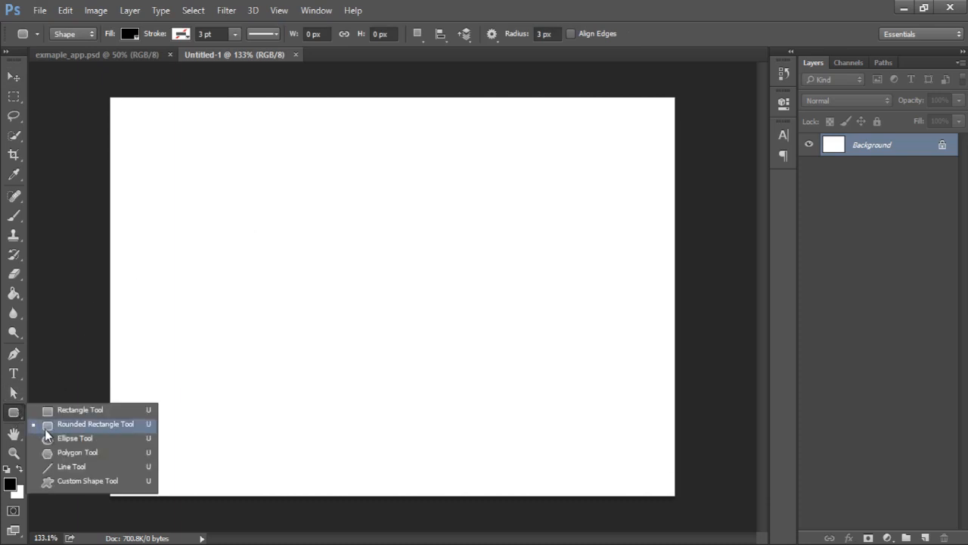
pyautogui.click(48, 428)
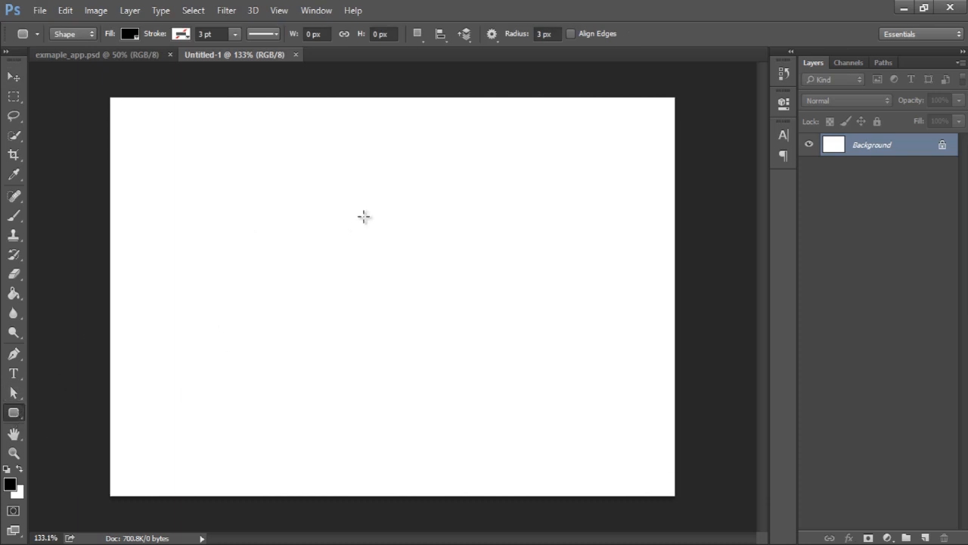
pyautogui.click(540, 35)
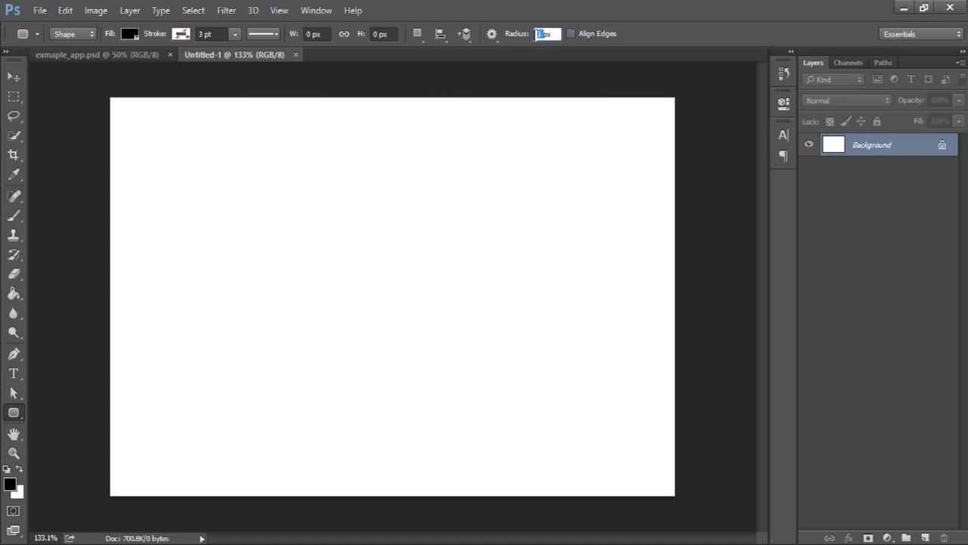
pyautogui.press('Return')
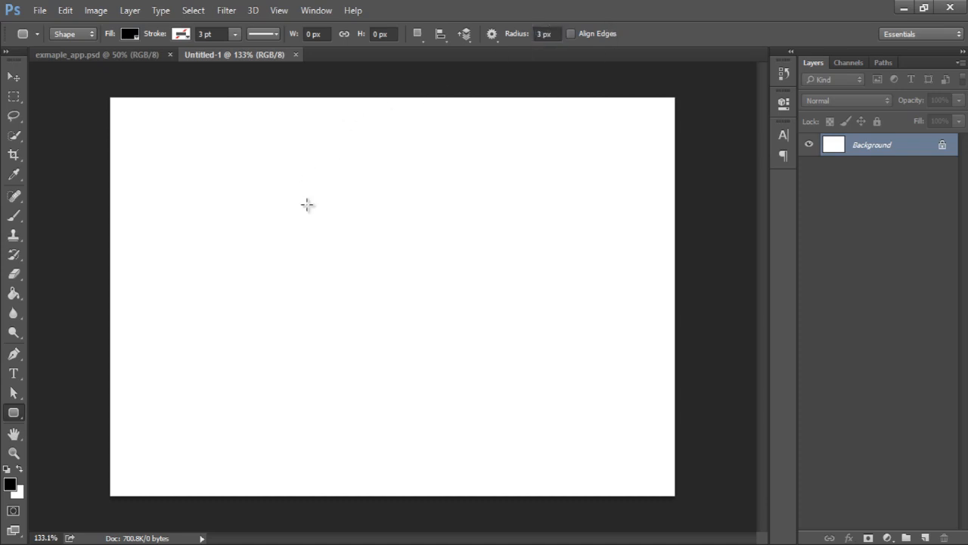
pyautogui.moveTo(304, 228); pyautogui.dragTo(360, 273)
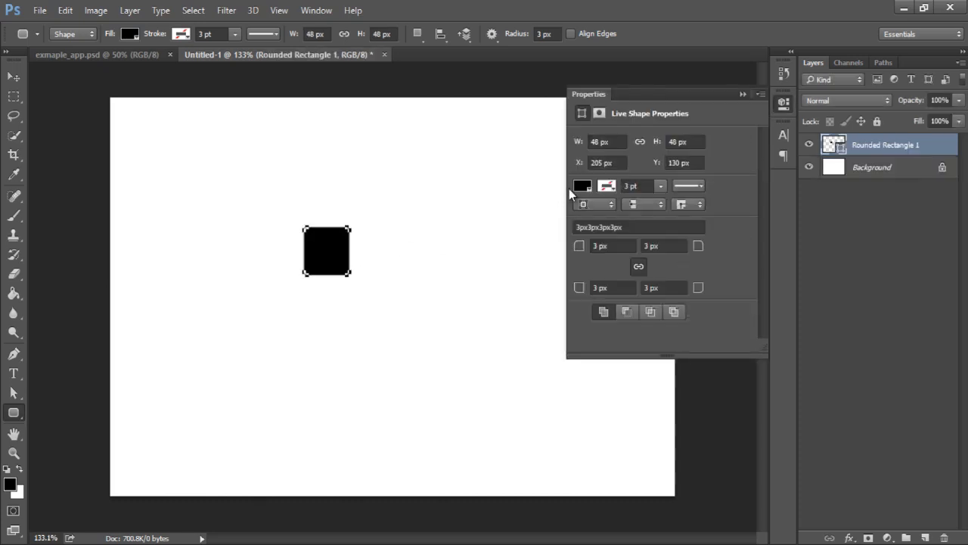
pyautogui.click(743, 95)
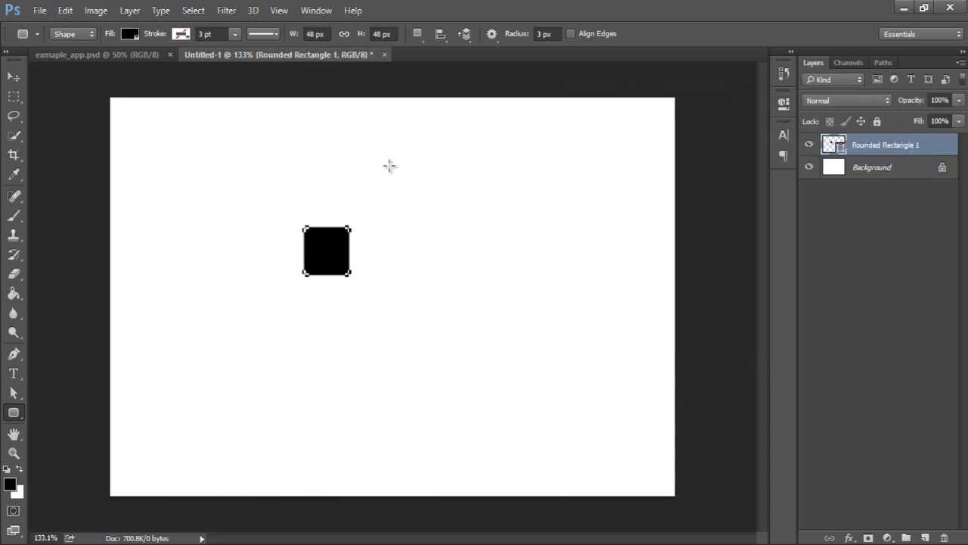
# Change the rounded rectangle's fill colour to teal.
pyautogui.doubleClick(833, 146)
pyautogui.click(636, 295)
pyautogui.click(682, 301)
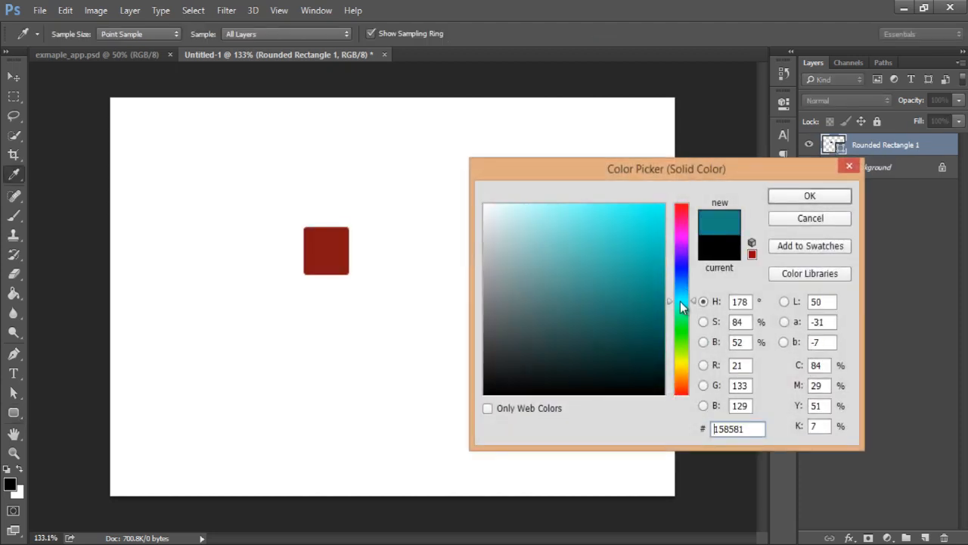
pyautogui.moveTo(629, 261); pyautogui.dragTo(635, 261)
pyautogui.click(830, 196)
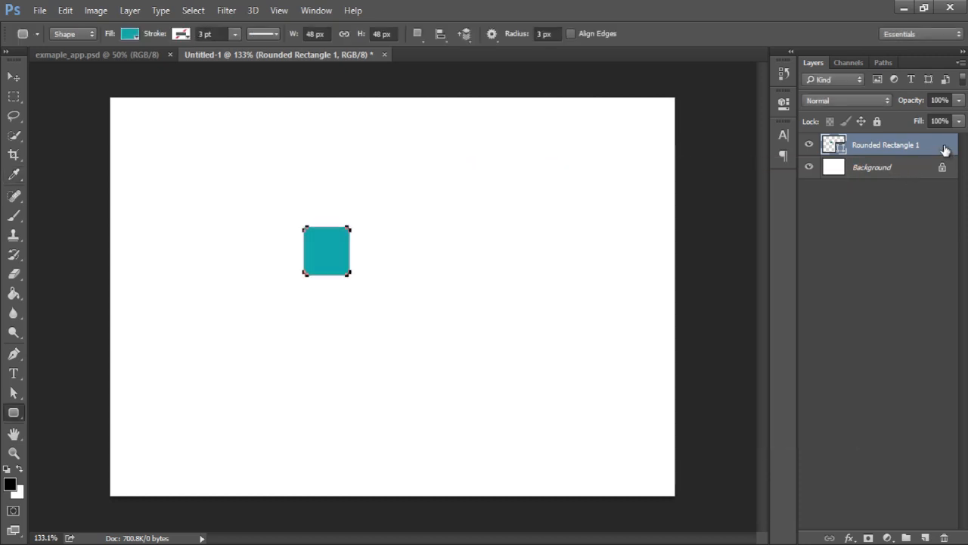
# Add a Gradient Overlay layer style to the rounded rectangle.
pyautogui.press('h')
pyautogui.doubleClick(938, 145)
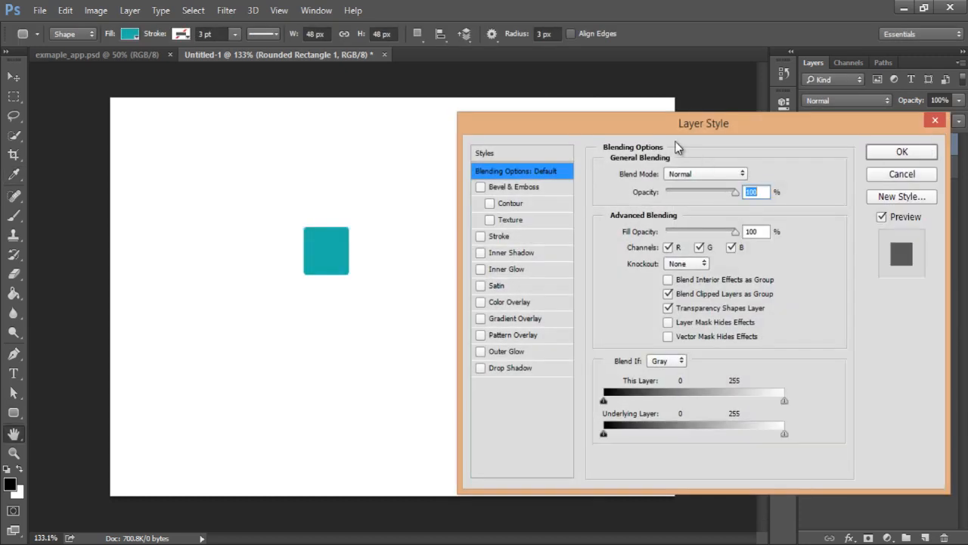
pyautogui.moveTo(669, 125); pyautogui.dragTo(641, 109)
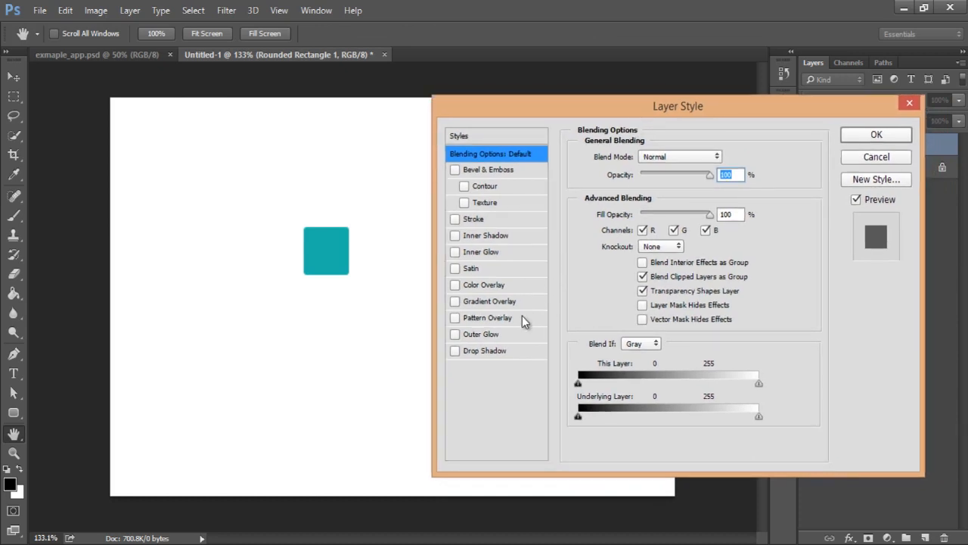
pyautogui.click(492, 302)
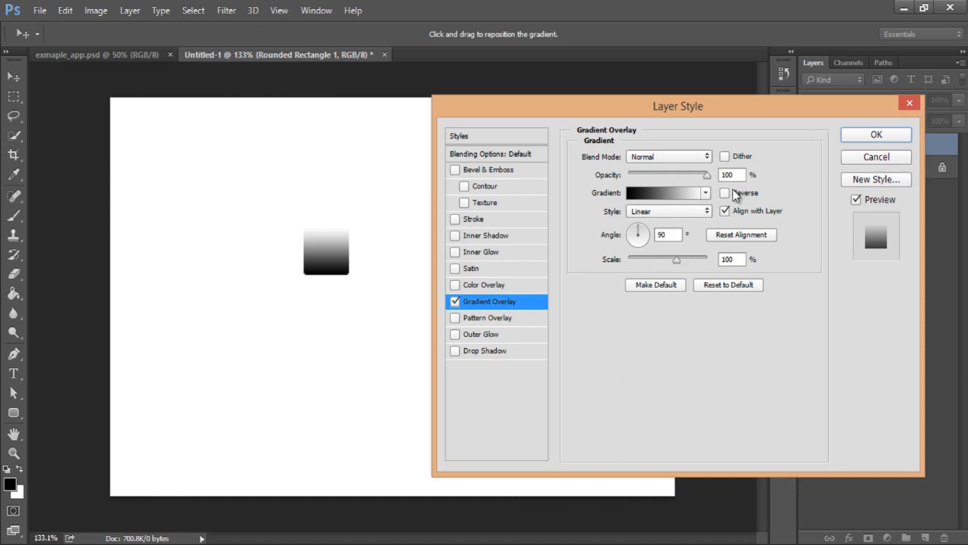
# Set the starting colour stop of the overlay gradient to blue #1487ad.
pyautogui.click(666, 193)
pyautogui.moveTo(671, 141); pyautogui.dragTo(682, 117)
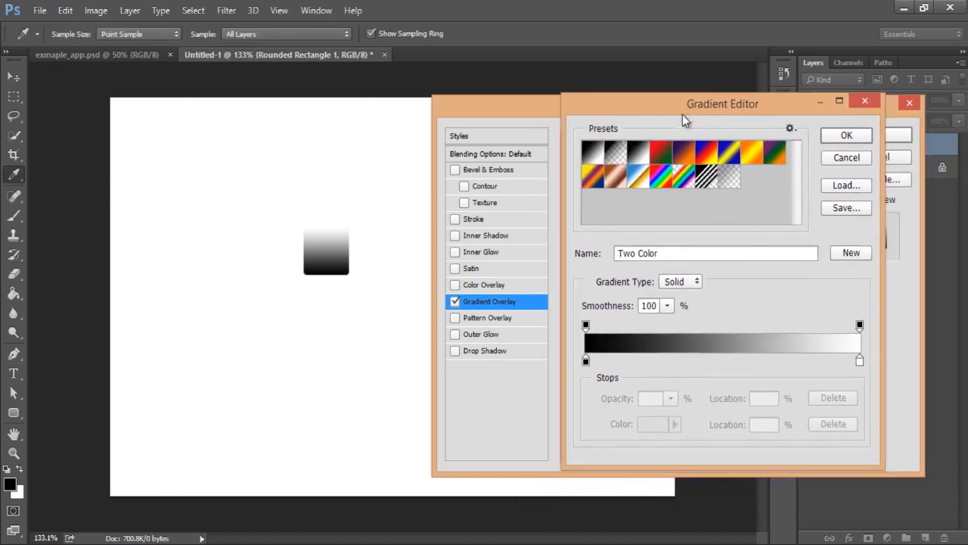
pyautogui.doubleClick(586, 360)
pyautogui.moveTo(681, 288); pyautogui.dragTo(681, 302)
pyautogui.moveTo(651, 262); pyautogui.dragTo(642, 250)
pyautogui.moveTo(682, 298); pyautogui.dragTo(682, 283)
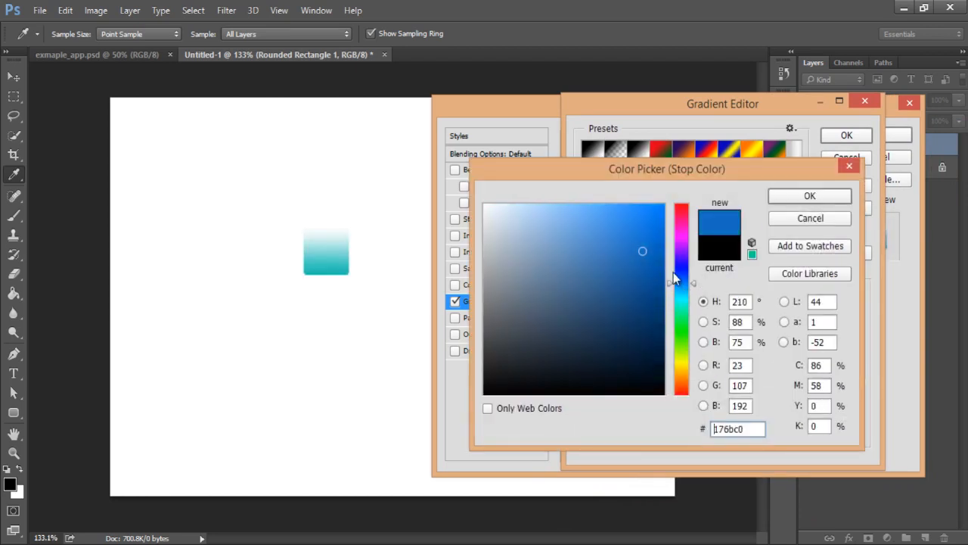
pyautogui.moveTo(644, 242)
pyautogui.mouseDown()
pyautogui.moveTo(636, 224)
pyautogui.moveTo(640, 243)
pyautogui.mouseUp()
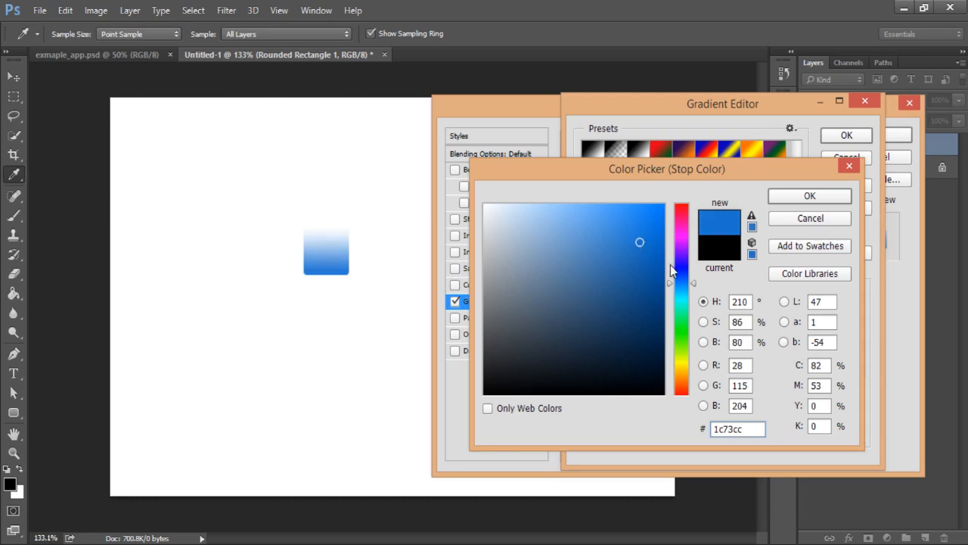
pyautogui.moveTo(682, 284); pyautogui.dragTo(683, 291)
pyautogui.moveTo(646, 241); pyautogui.dragTo(643, 265)
pyautogui.click(827, 200)
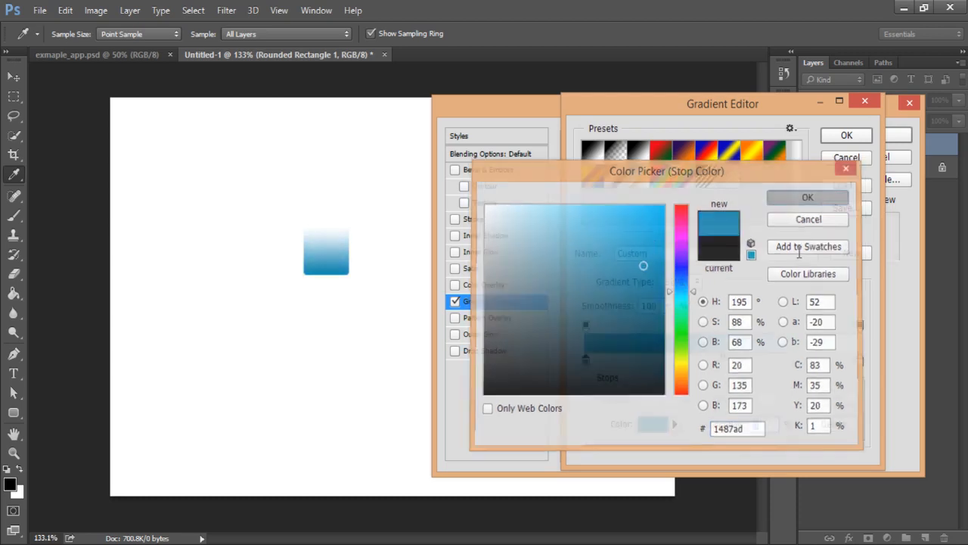
# Set the ending colour stop of the overlay gradient to turquoise #18c7bd and accept the gradient.
pyautogui.doubleClick(860, 361)
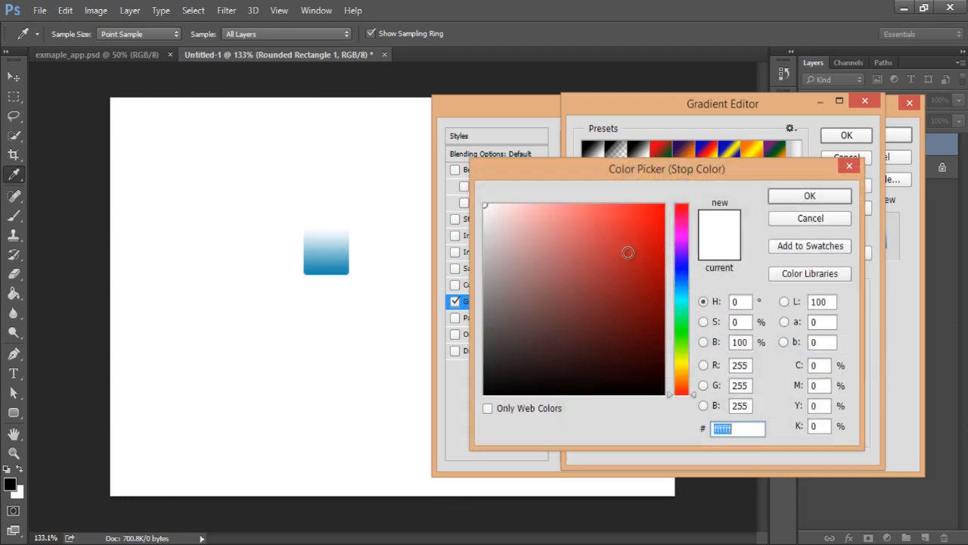
pyautogui.moveTo(673, 302); pyautogui.dragTo(680, 273)
pyautogui.moveTo(653, 264)
pyautogui.mouseDown()
pyautogui.moveTo(591, 252)
pyautogui.moveTo(583, 226)
pyautogui.moveTo(605, 214)
pyautogui.mouseUp()
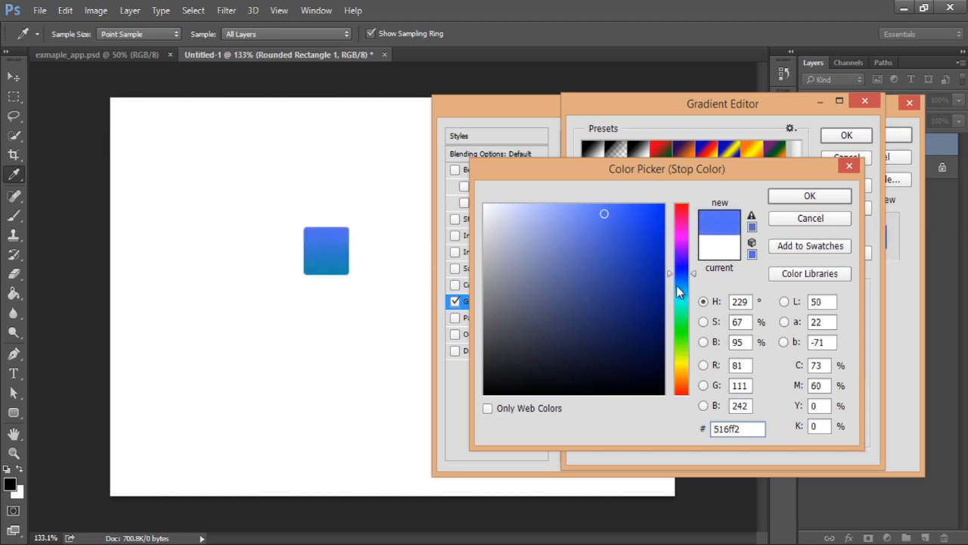
pyautogui.click(328, 264)
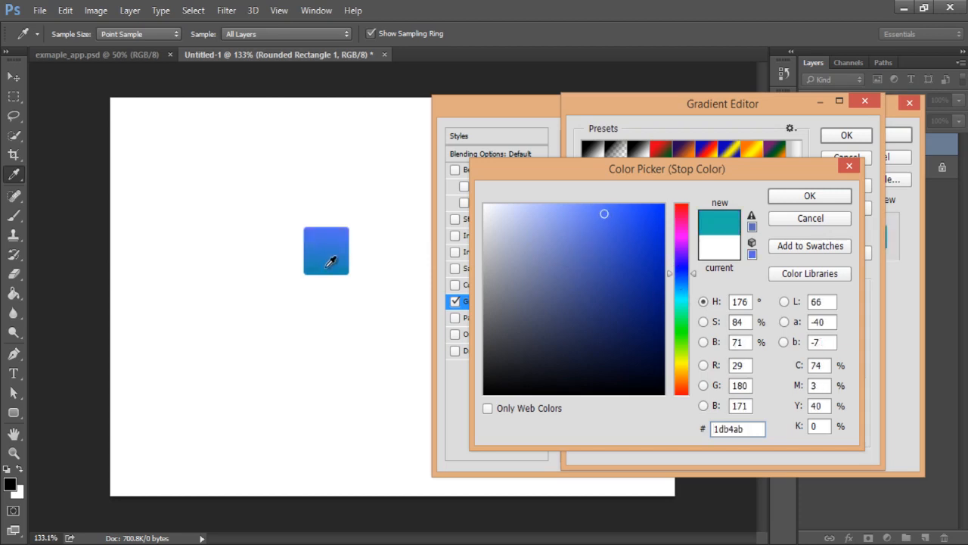
pyautogui.click(644, 255)
pyautogui.moveTo(644, 255); pyautogui.dragTo(642, 245)
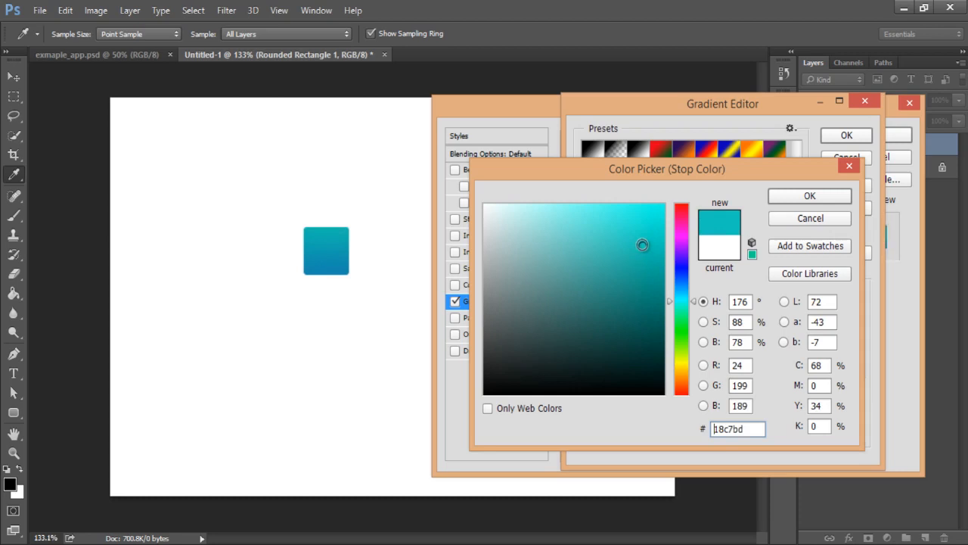
pyautogui.click(810, 195)
pyautogui.click(847, 136)
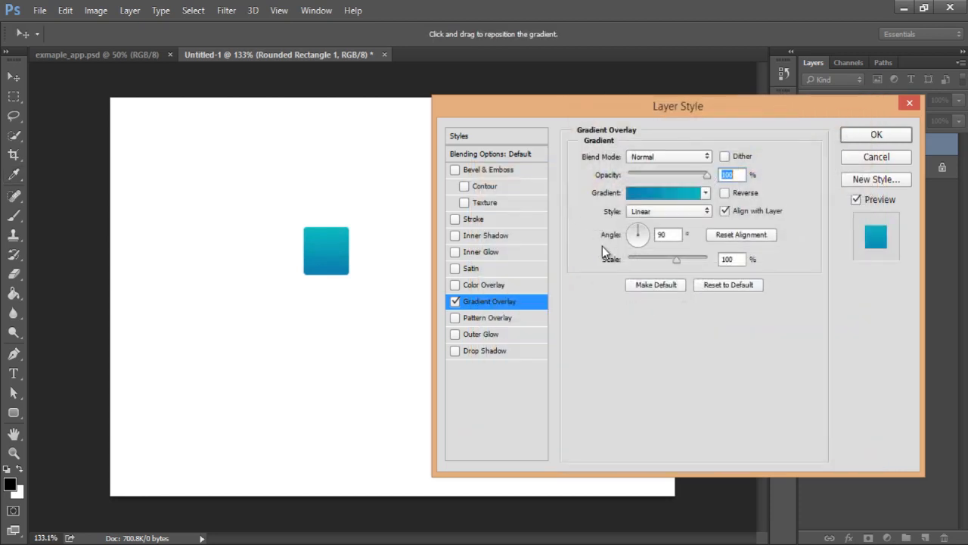
# Add an Inner Shadow to the rounded rectangle with Normal blend mode and white (#ffffff) as its colour.
pyautogui.click(490, 236)
pyautogui.click(652, 157)
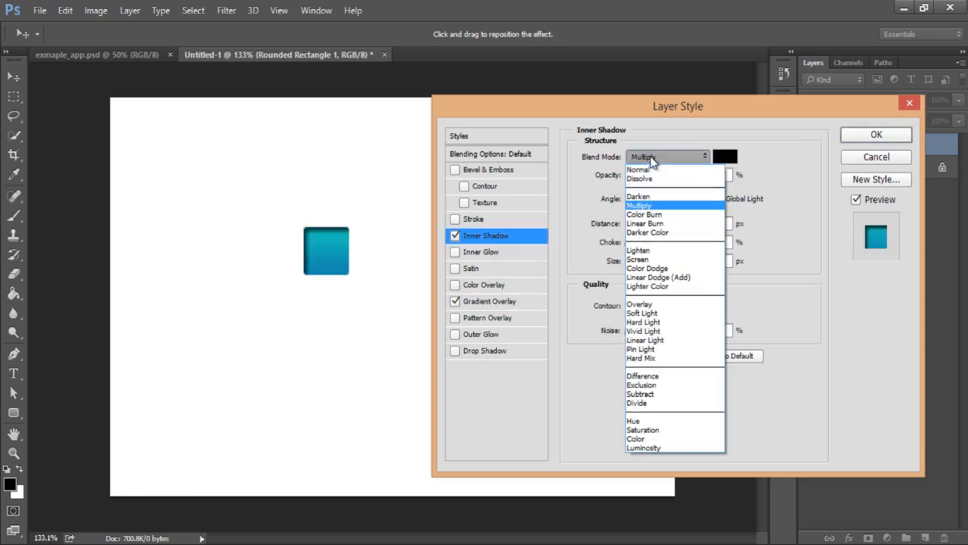
pyautogui.click(649, 169)
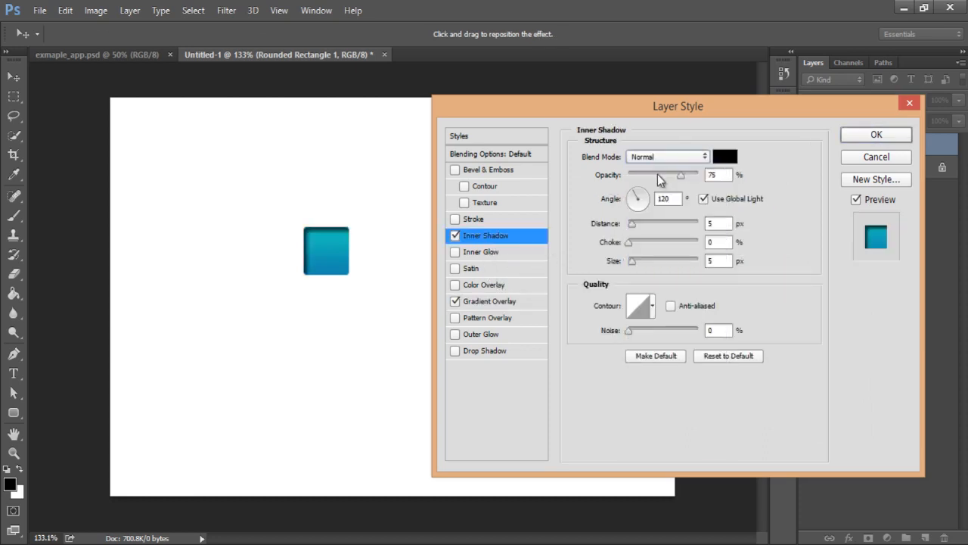
pyautogui.click(725, 156)
pyautogui.moveTo(558, 233); pyautogui.dragTo(484, 205)
pyautogui.click(808, 198)
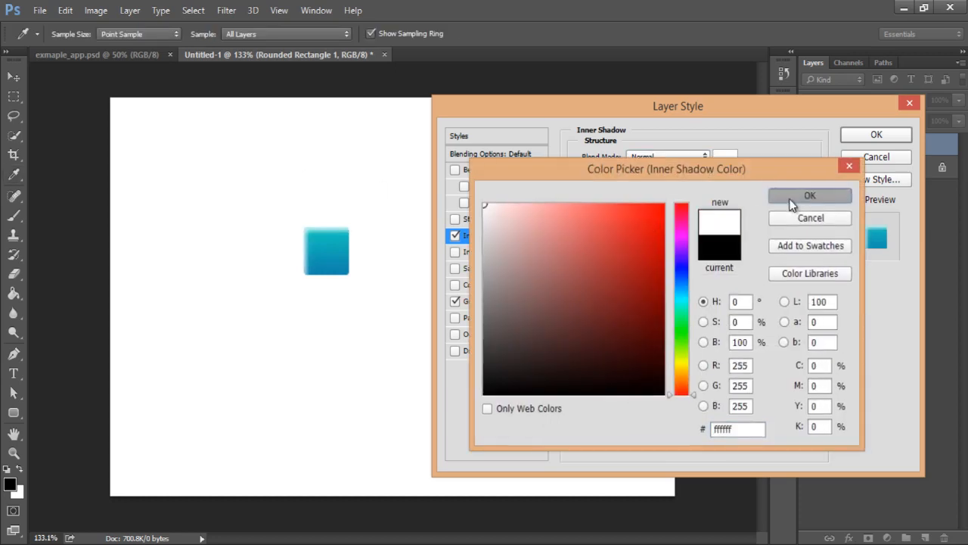
# Set the inner shadow's angle to 90°, distance to 2 px and size to 0 px.
pyautogui.doubleClick(664, 199)
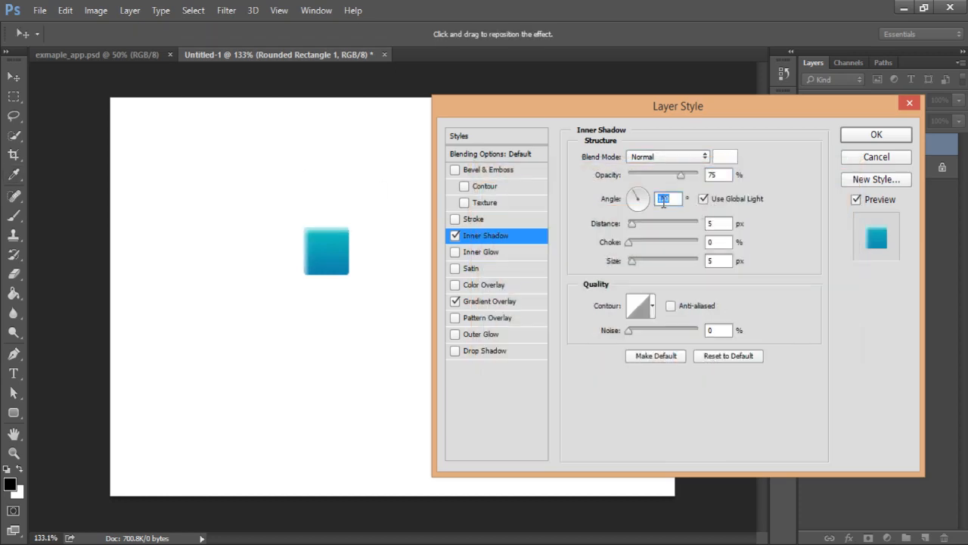
pyautogui.write('90')
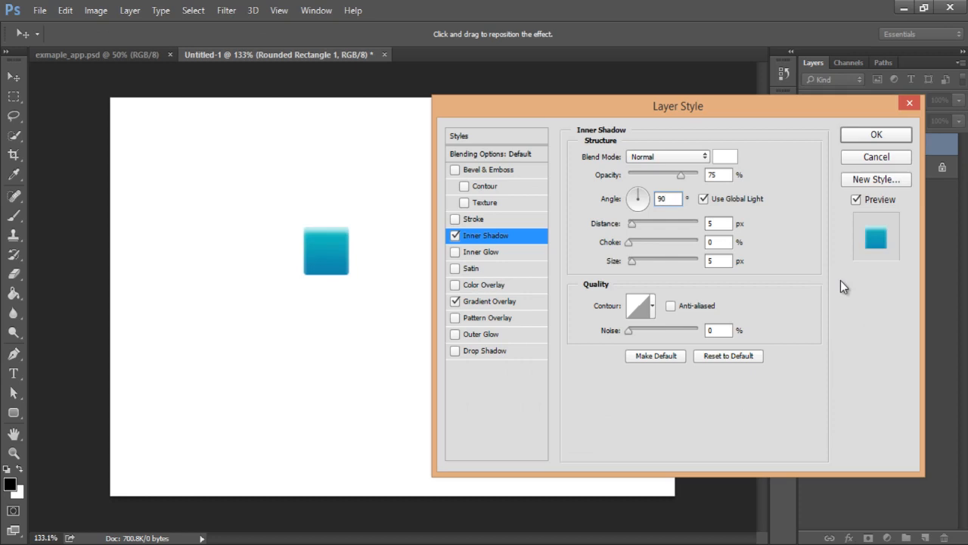
pyautogui.click(721, 224)
pyautogui.press('BackSpace')
pyautogui.write('2')
pyautogui.press('Tab')
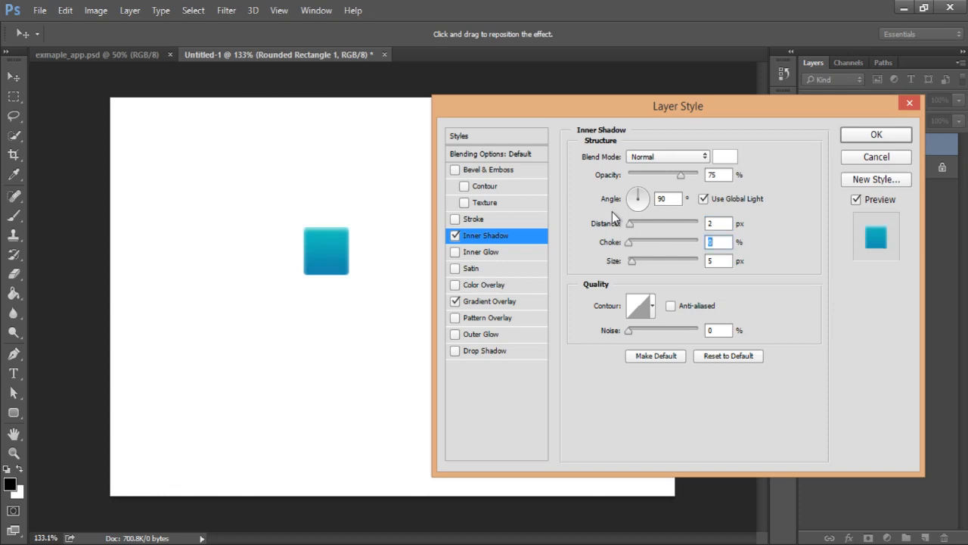
pyautogui.press('Tab')
pyautogui.write('0')
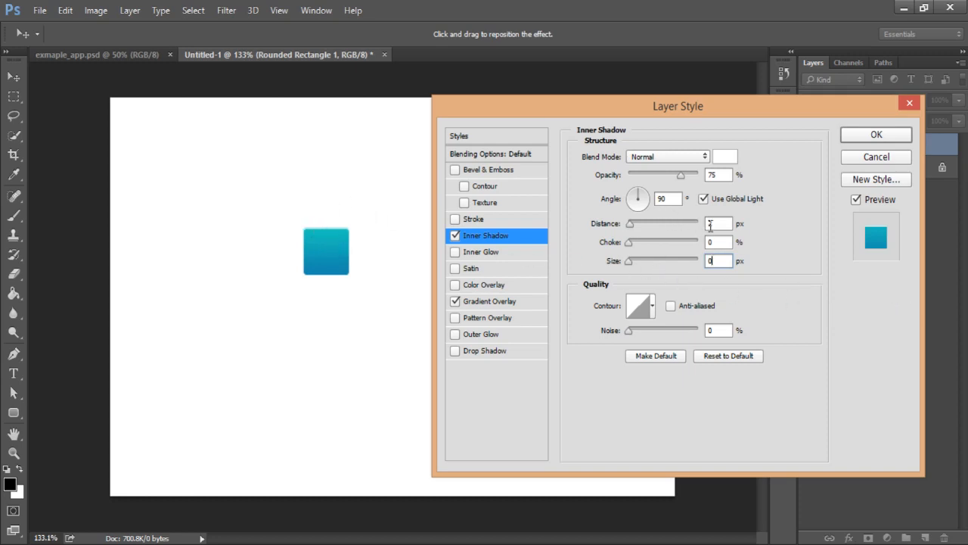
pyautogui.click(716, 226)
pyautogui.moveTo(717, 227); pyautogui.dragTo(692, 227)
pyautogui.press('BackSpace')
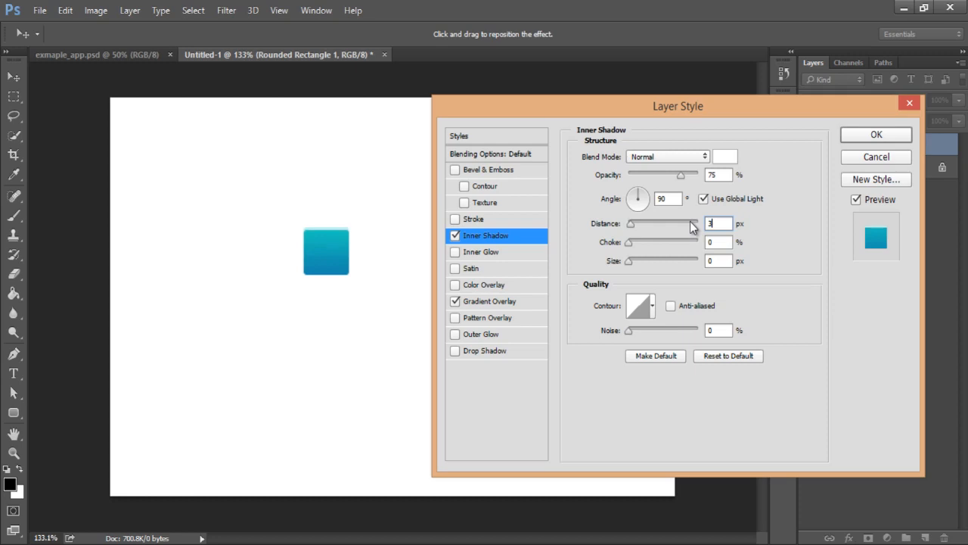
pyautogui.write('2')
# Add a Drop Shadow to the rounded rectangle with Normal blend mode and 21% opacity.
pyautogui.click(492, 352)
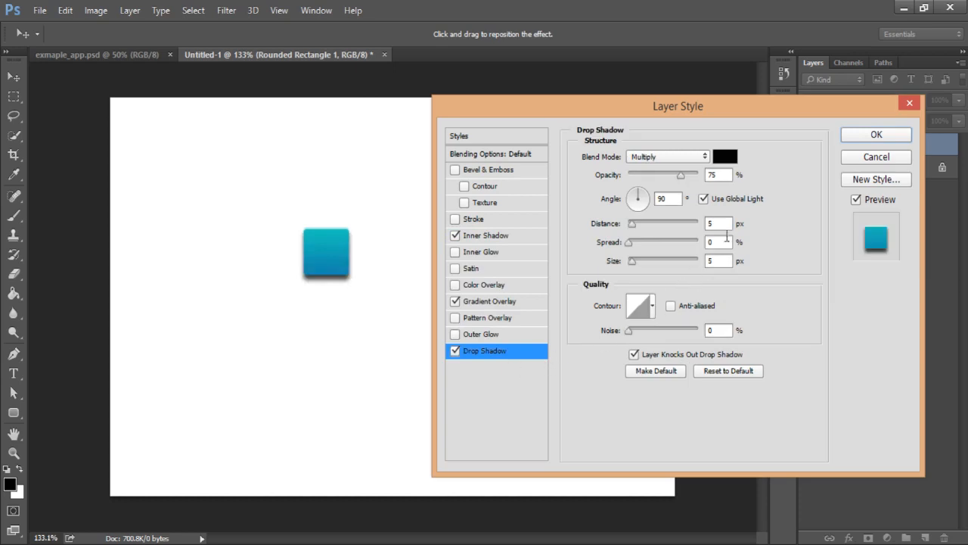
pyautogui.click(667, 156)
pyautogui.click(661, 172)
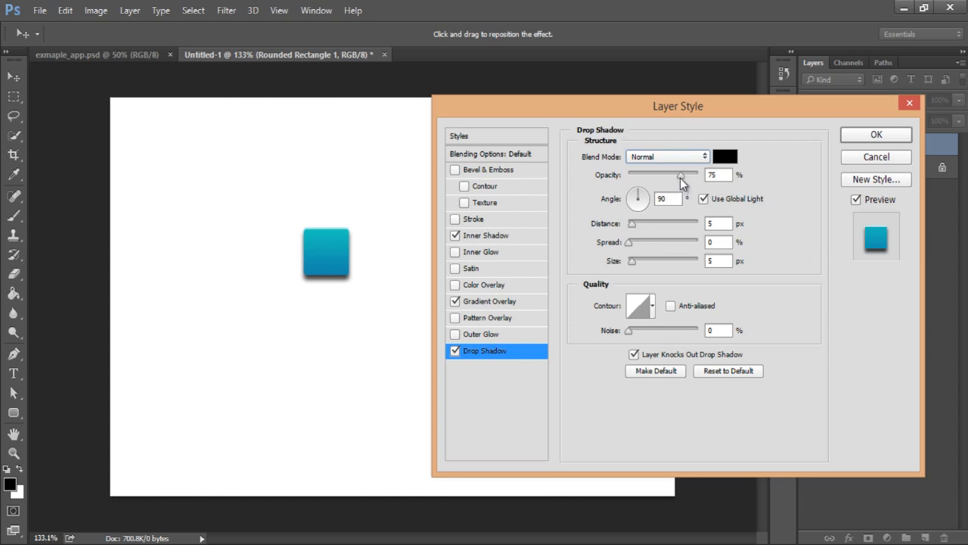
pyautogui.moveTo(680, 178); pyautogui.dragTo(644, 167)
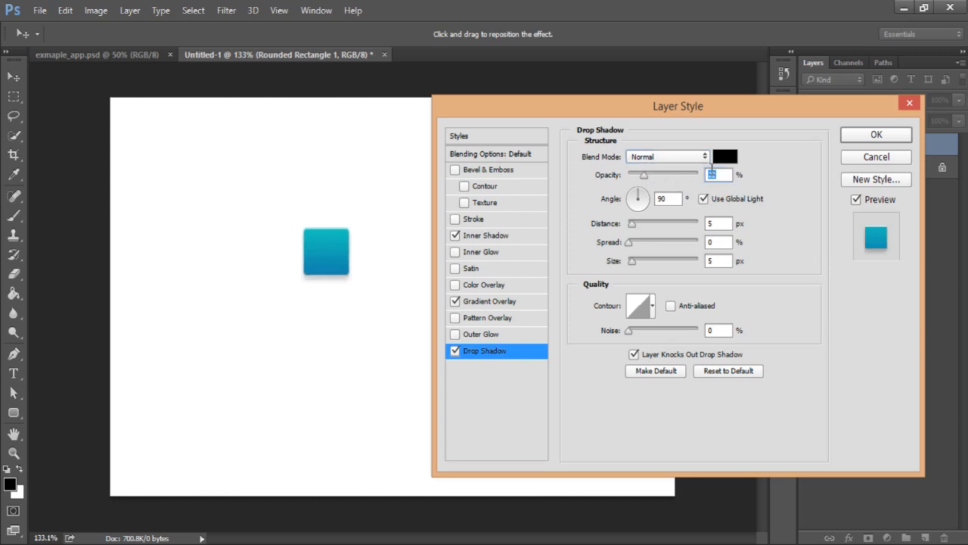
pyautogui.write('21')
# Set the drop shadow's distance to 3 px and accept the layer styles.
pyautogui.doubleClick(663, 199)
pyautogui.doubleClick(721, 221)
pyautogui.write('3')
pyautogui.press('Tab')
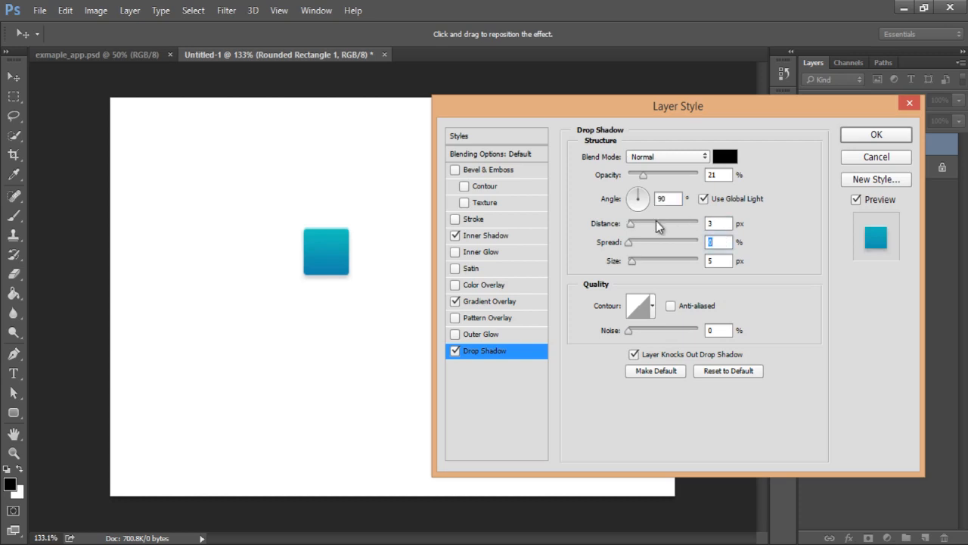
pyautogui.press('Tab')
pyautogui.click(715, 261)
pyautogui.click(862, 134)
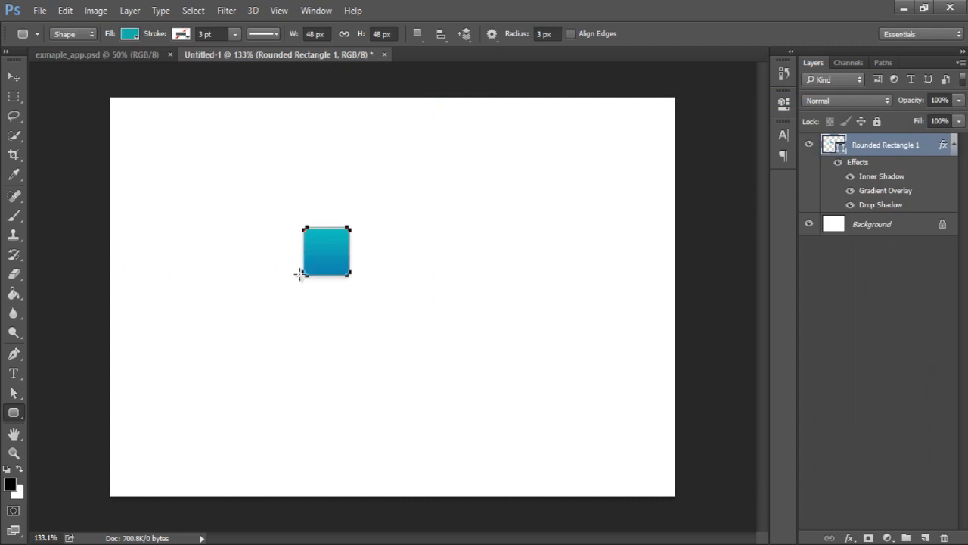
# Move the rounded rectangle down and to the right, closer to the centre of the canvas.
pyautogui.press('v')
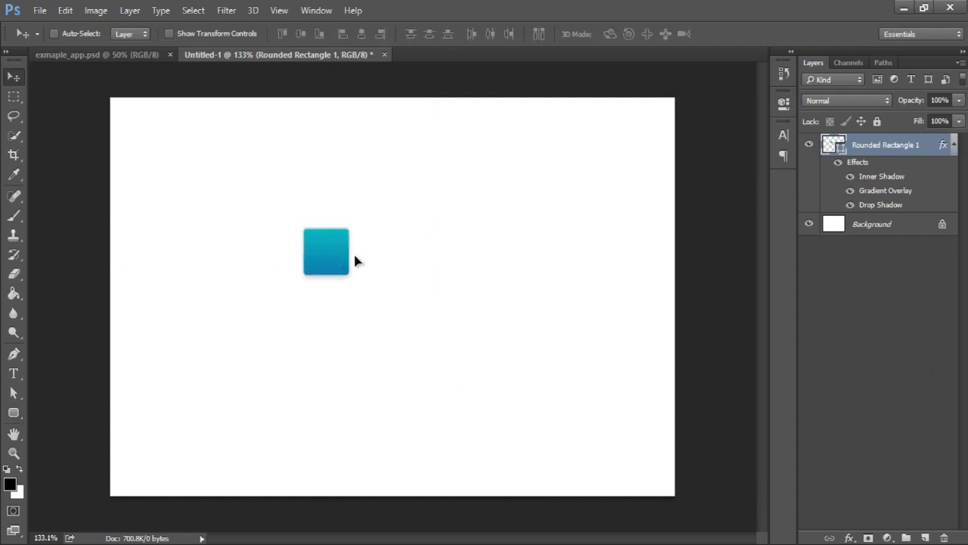
pyautogui.moveTo(356, 261); pyautogui.dragTo(377, 281)
pyautogui.scroll(2, 386, 302)
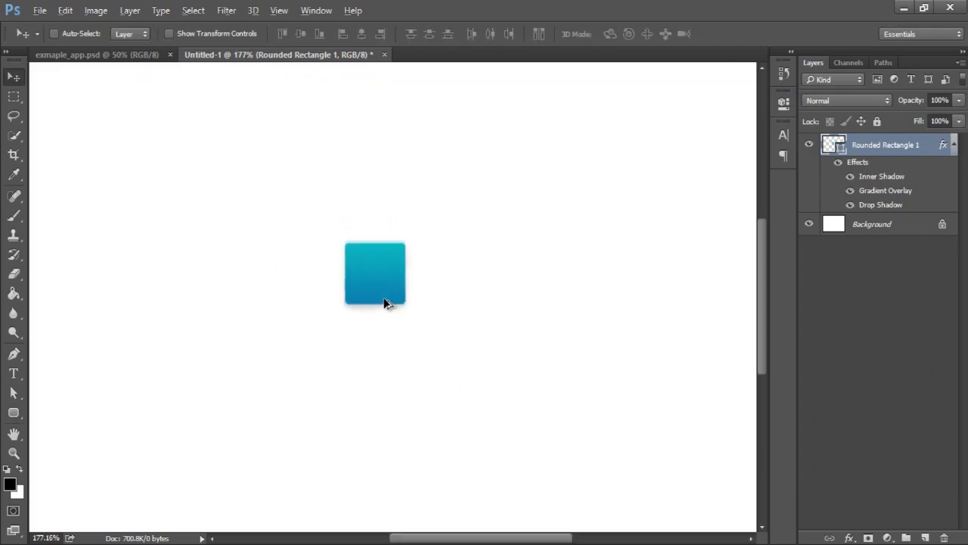
pyautogui.scroll(2, 386, 302)
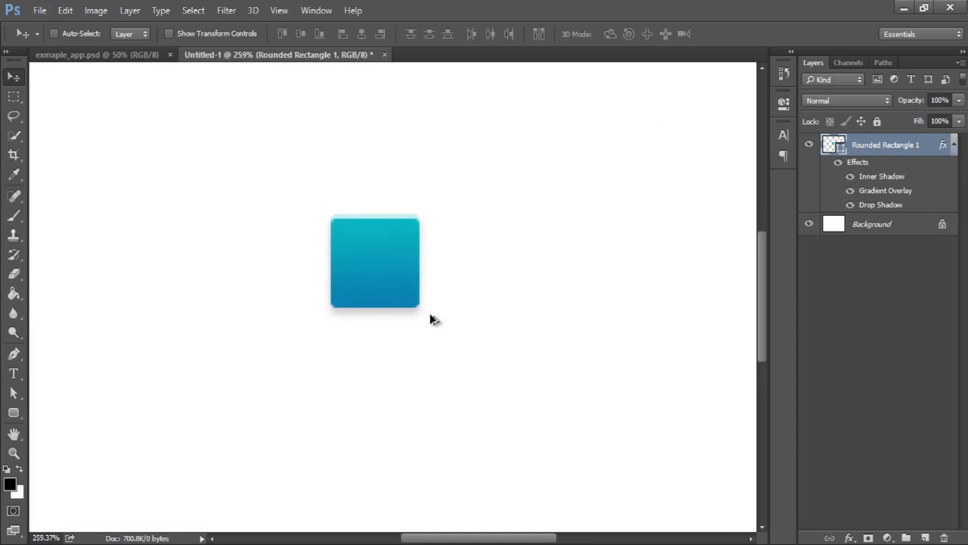
pyautogui.scroll(-1, 431, 316)
pyautogui.scroll(-1, 431, 318)
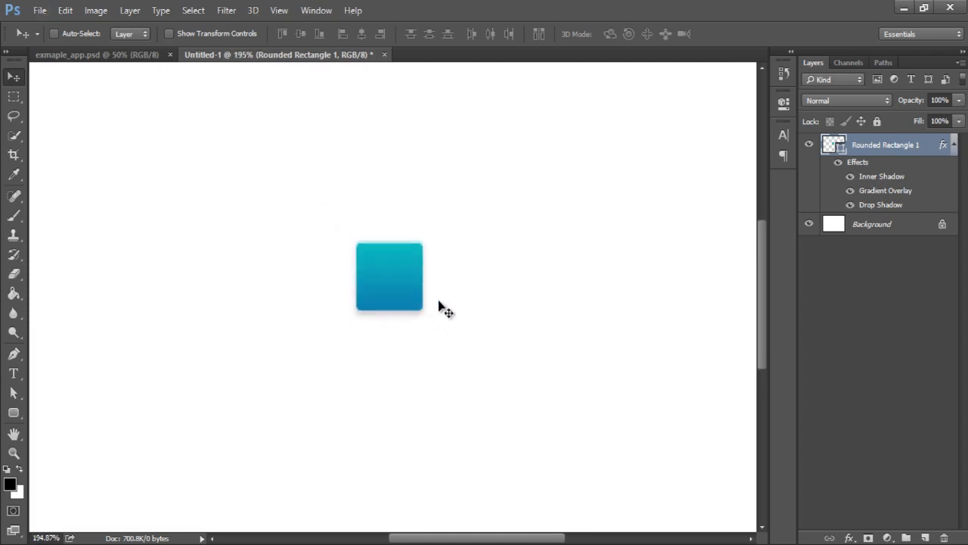
# Draw a three-point check-mark shape about 38 × 25 px over the rounded rectangle with the Pen tool.
pyautogui.click(16, 355)
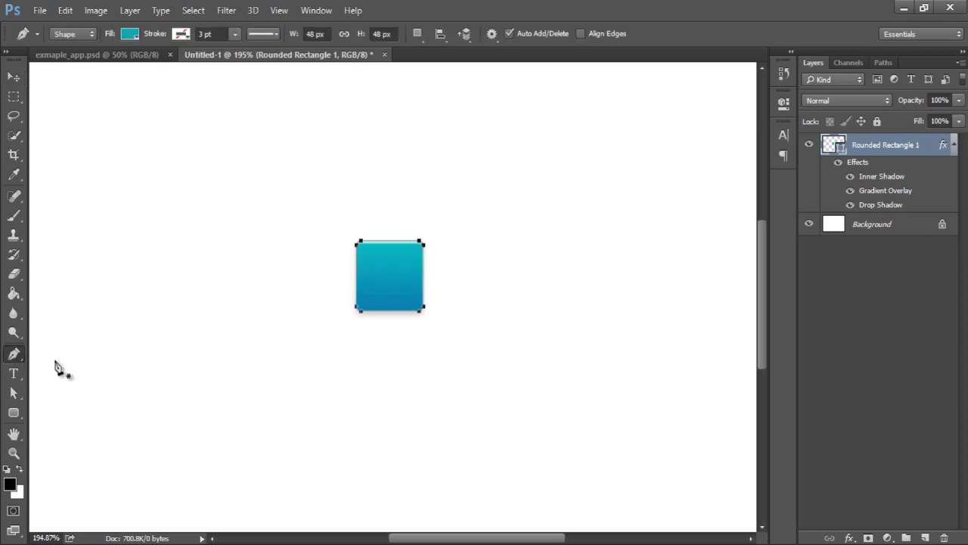
pyautogui.rightClick(16, 355)
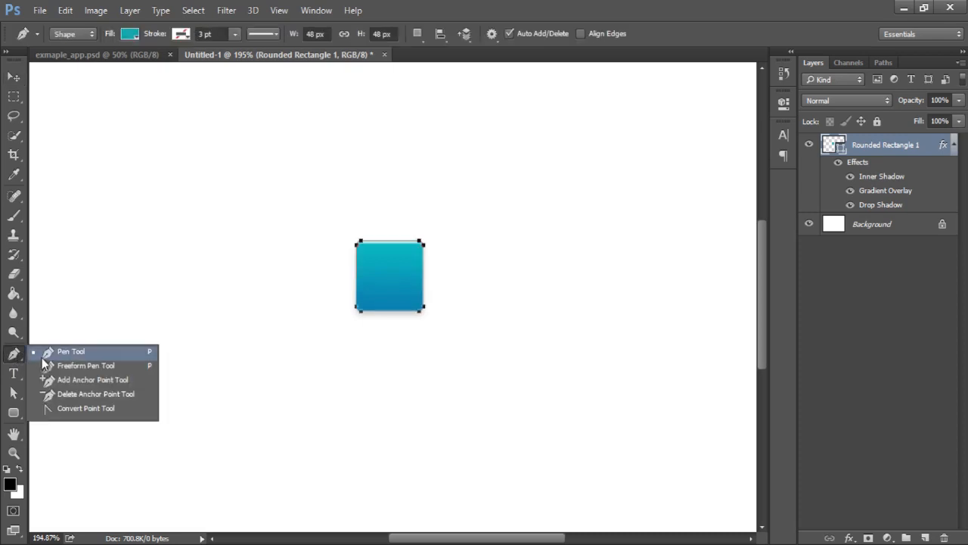
pyautogui.click(41, 358)
pyautogui.rightClick(16, 360)
pyautogui.click(41, 352)
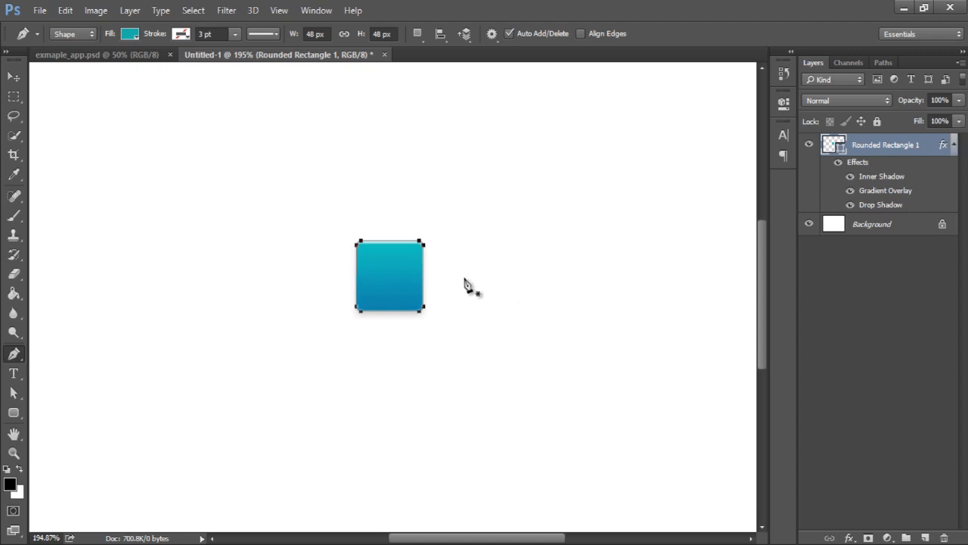
pyautogui.keyDown('ctrl'); pyautogui.click(537, 313); pyautogui.keyUp('ctrl')
pyautogui.scroll(5, 402, 290)
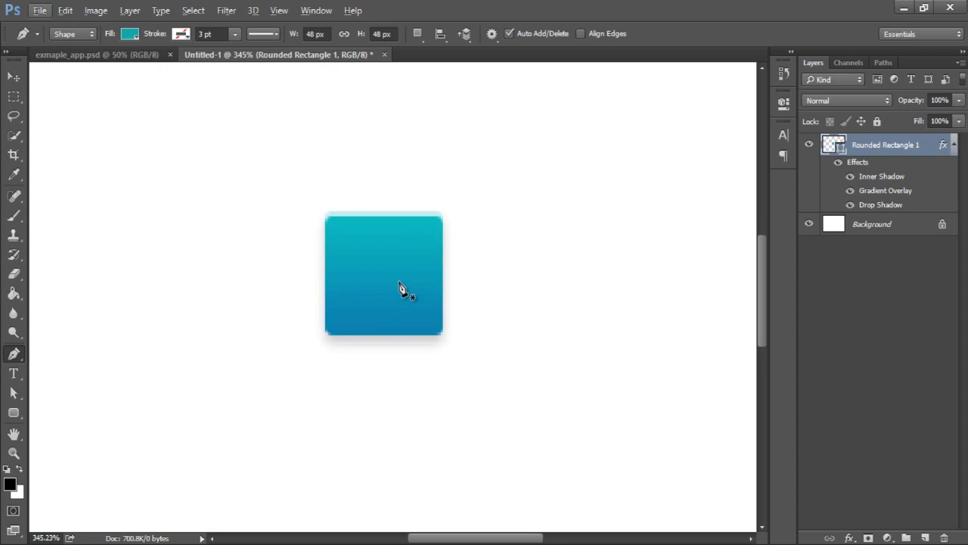
pyautogui.press('Escape')
pyautogui.click(337, 259)
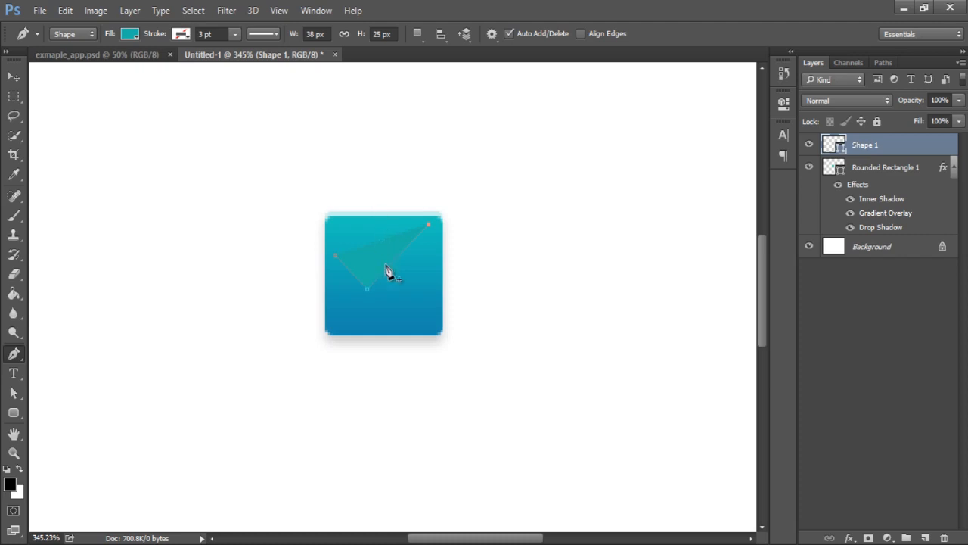
# Redraw the check mark's corner and upper-right end points with the Pen tool, spanning about 40 × 26 px.
pyautogui.press('v')
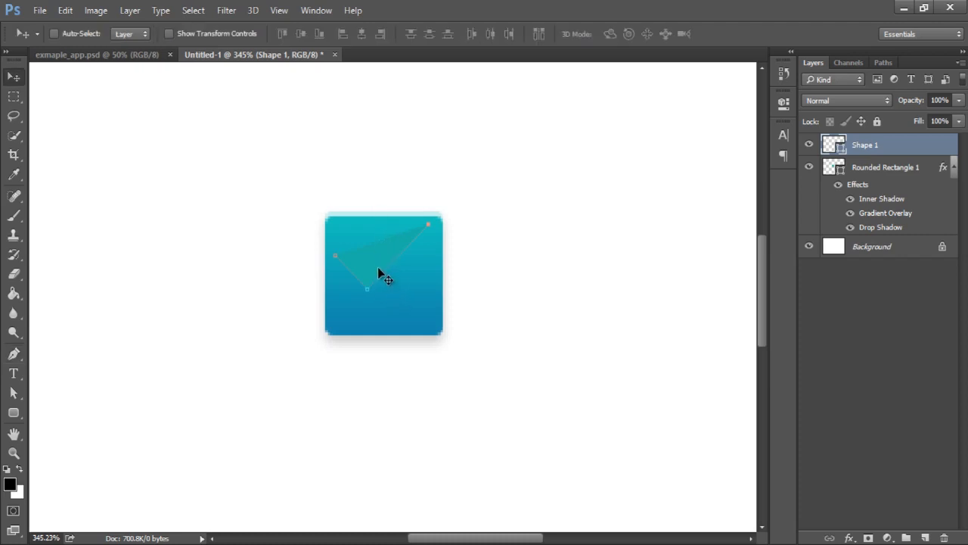
pyautogui.moveTo(382, 275); pyautogui.dragTo(385, 290)
pyautogui.click(14, 353)
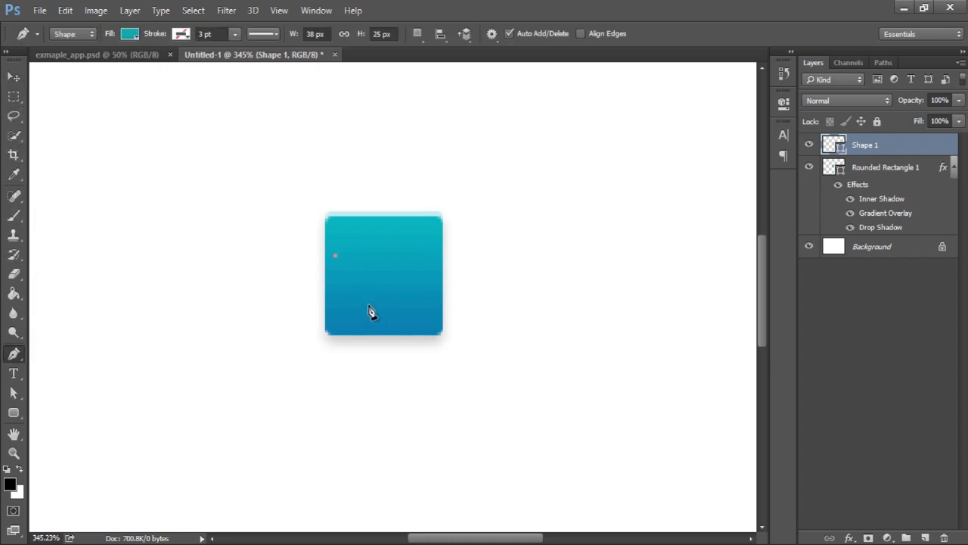
pyautogui.click(370, 291)
pyautogui.click(433, 224)
# Remove the check mark's fill and give it a white stroke 6.69 pt wide.
pyautogui.click(130, 34)
pyautogui.click(71, 70)
pyautogui.click(190, 35)
pyautogui.click(190, 35)
pyautogui.click(139, 112)
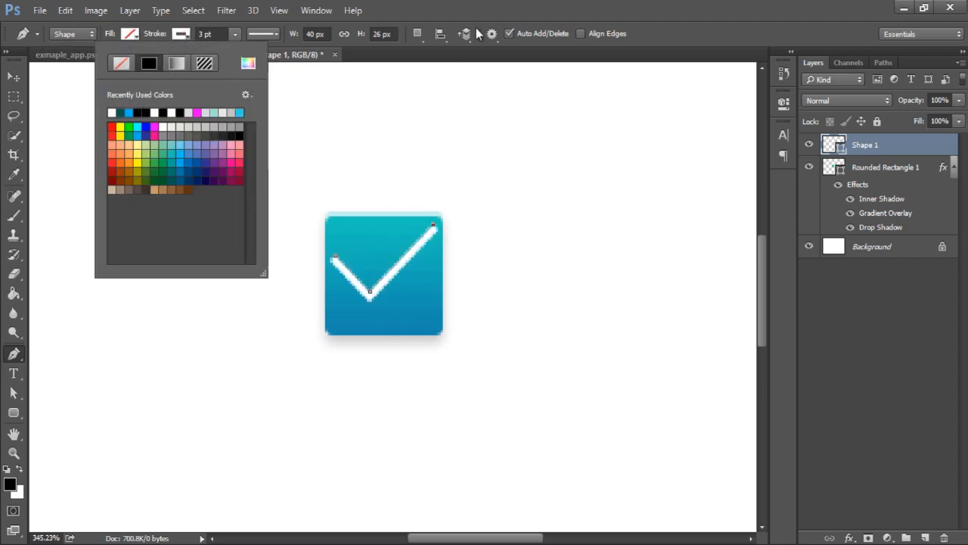
pyautogui.press('Return')
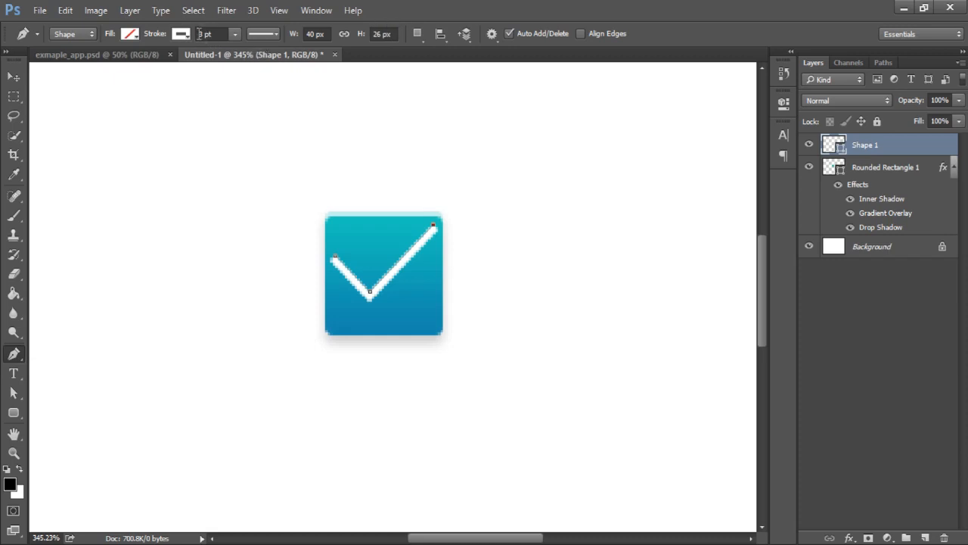
pyautogui.click(232, 37)
pyautogui.moveTo(233, 51); pyautogui.dragTo(240, 51)
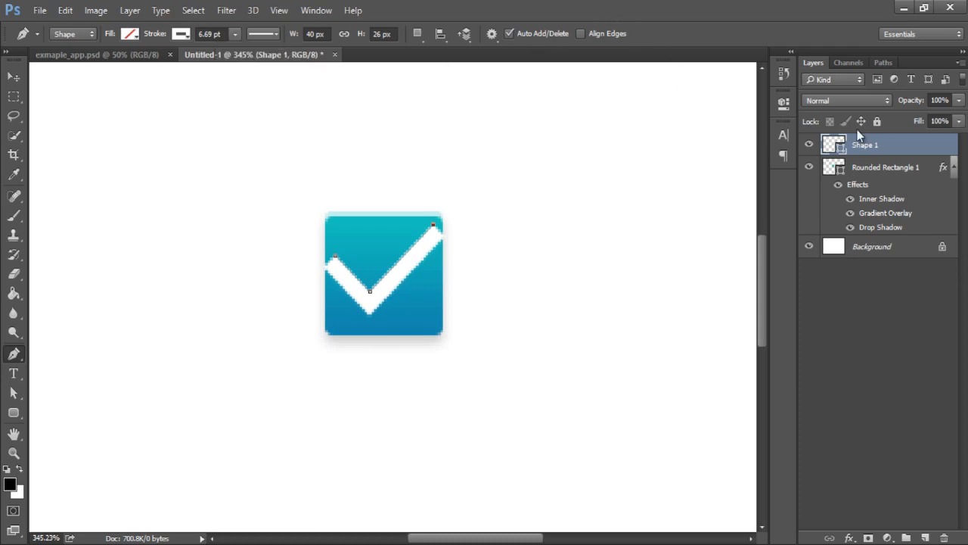
pyautogui.hotkey('ctrl', 't')
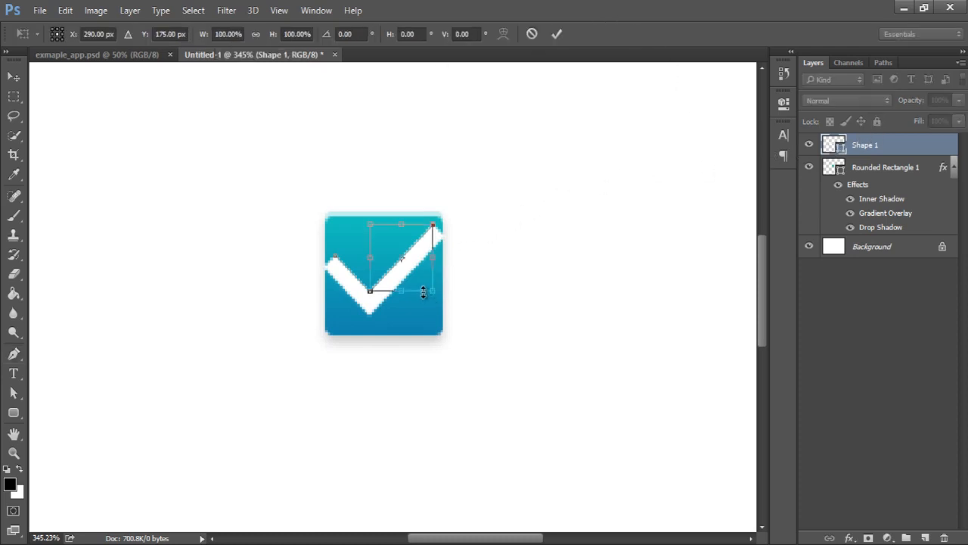
pyautogui.moveTo(439, 297); pyautogui.dragTo(459, 321)
pyautogui.press('Escape')
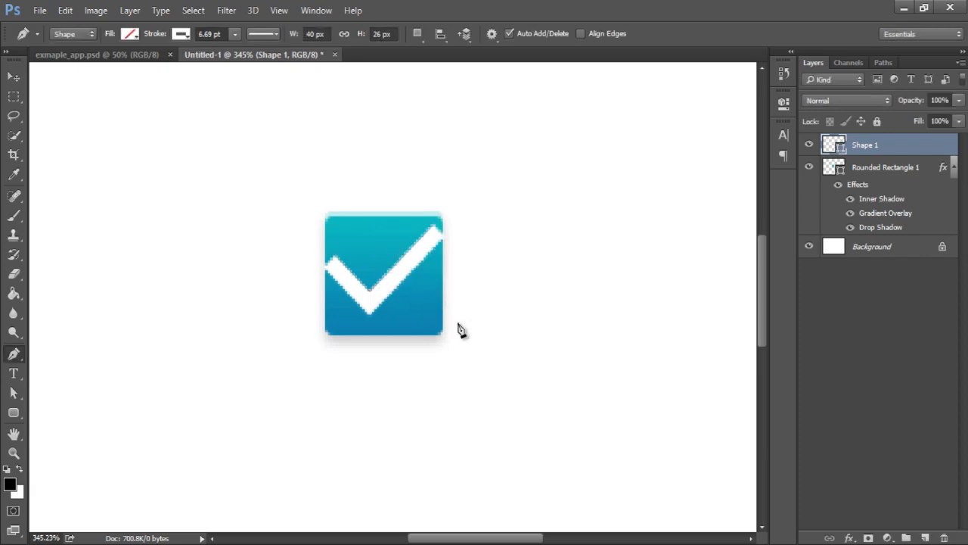
# Scale the whole check mark down to about 35 × 22 px and position it inside the rounded rectangle.
pyautogui.hotkey('ctrl', 't')
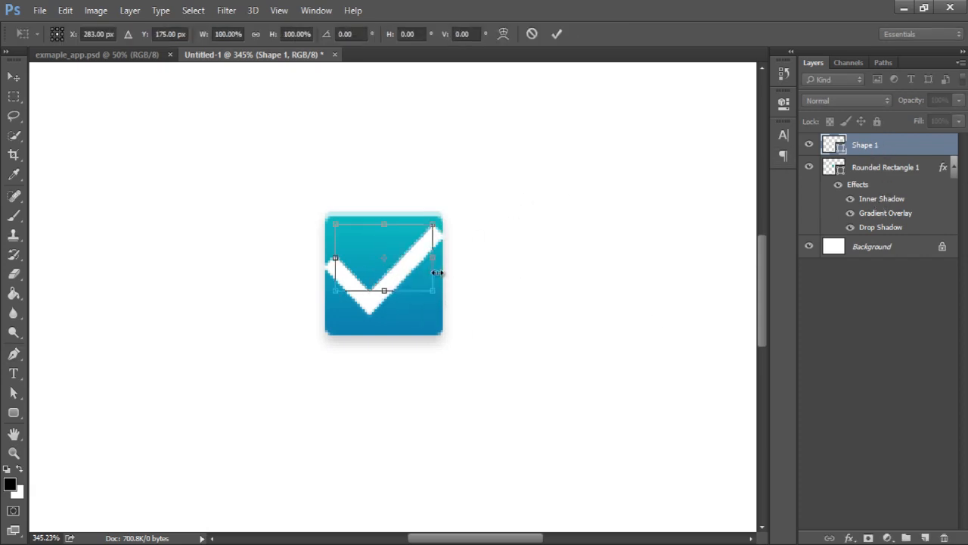
pyautogui.moveTo(433, 293); pyautogui.dragTo(420, 270)
pyautogui.press('Return')
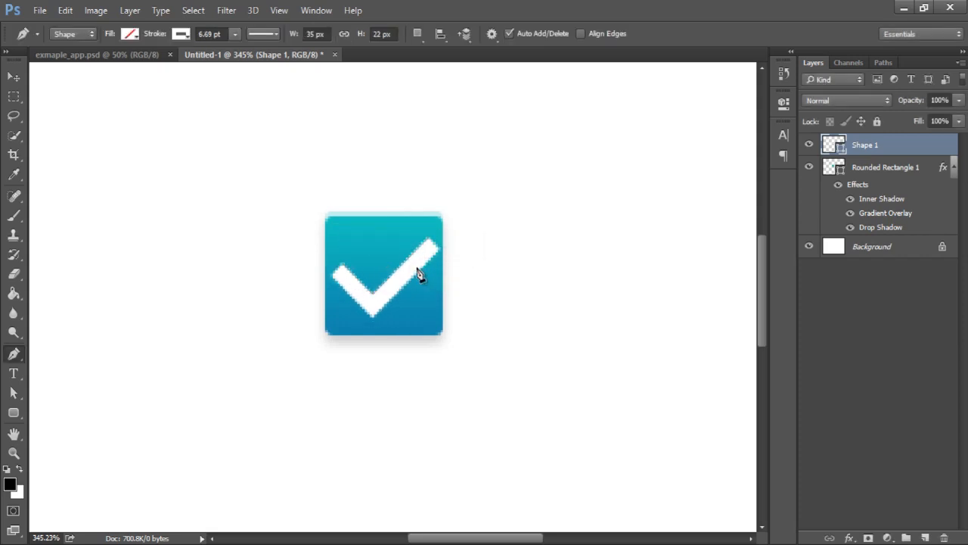
# Shift the check mark's bottom corner point slightly down and to the right with the Direct Selection tool.
pyautogui.click(14, 392)
pyautogui.moveTo(15, 399); pyautogui.dragTo(62, 406)
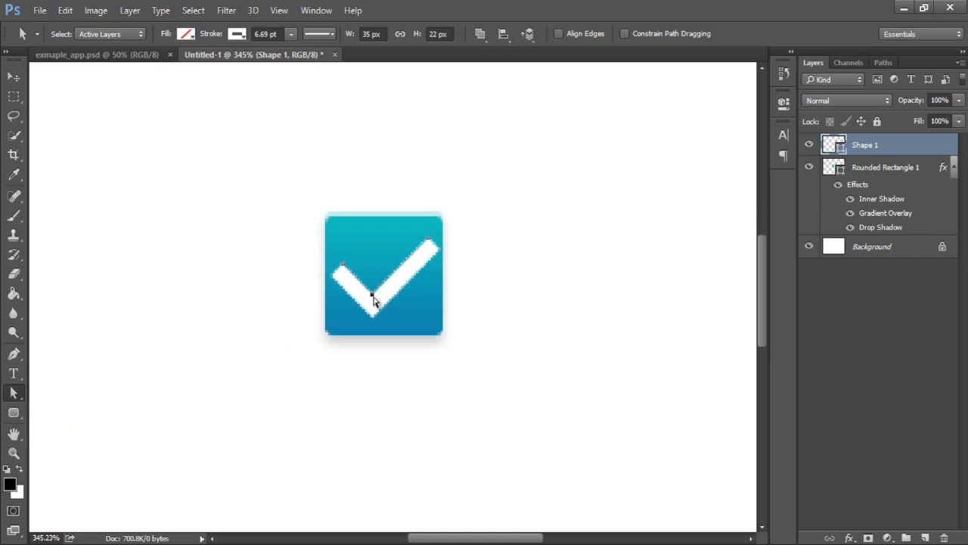
pyautogui.moveTo(373, 300)
pyautogui.mouseDown()
pyautogui.moveTo(374, 286)
pyautogui.moveTo(374, 297)
pyautogui.mouseUp()
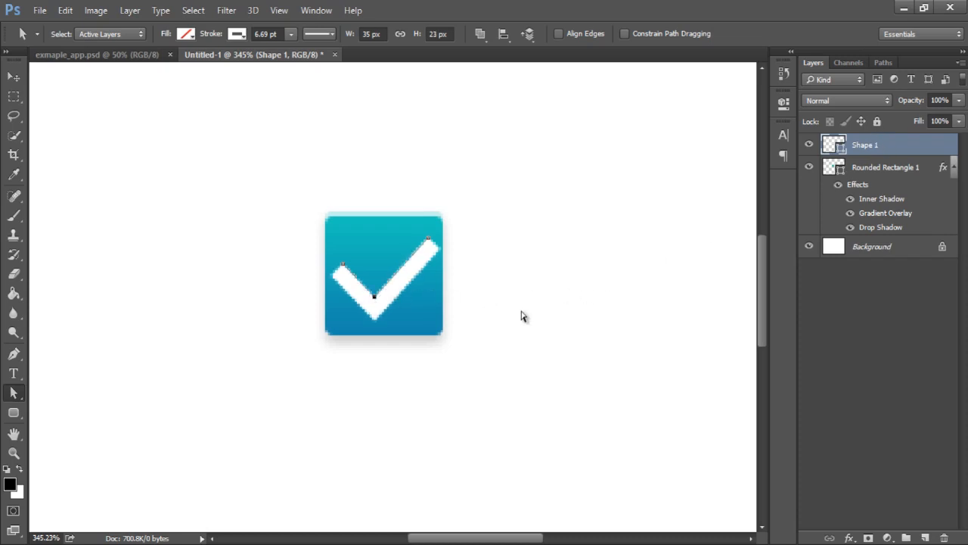
pyautogui.scroll(-5, 522, 315)
pyautogui.scroll(-1, 527, 323)
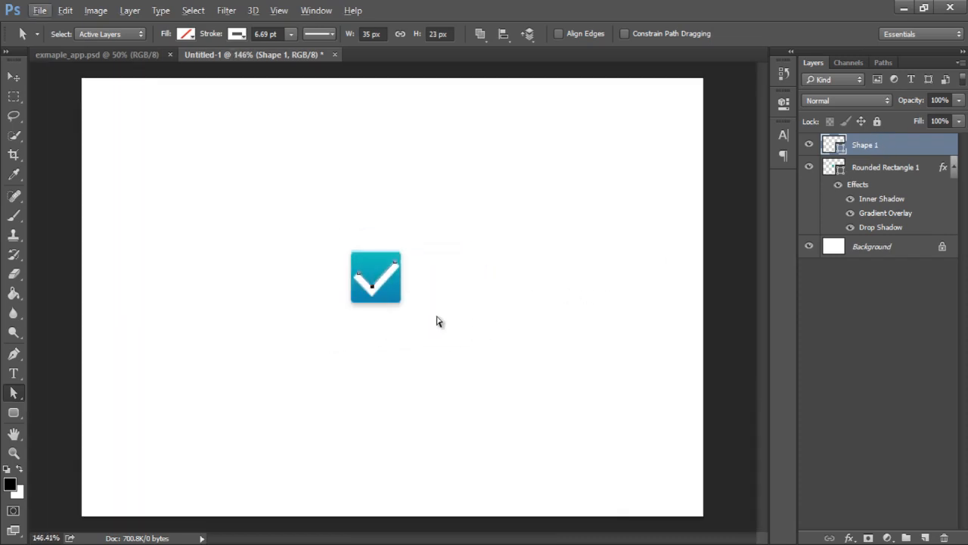